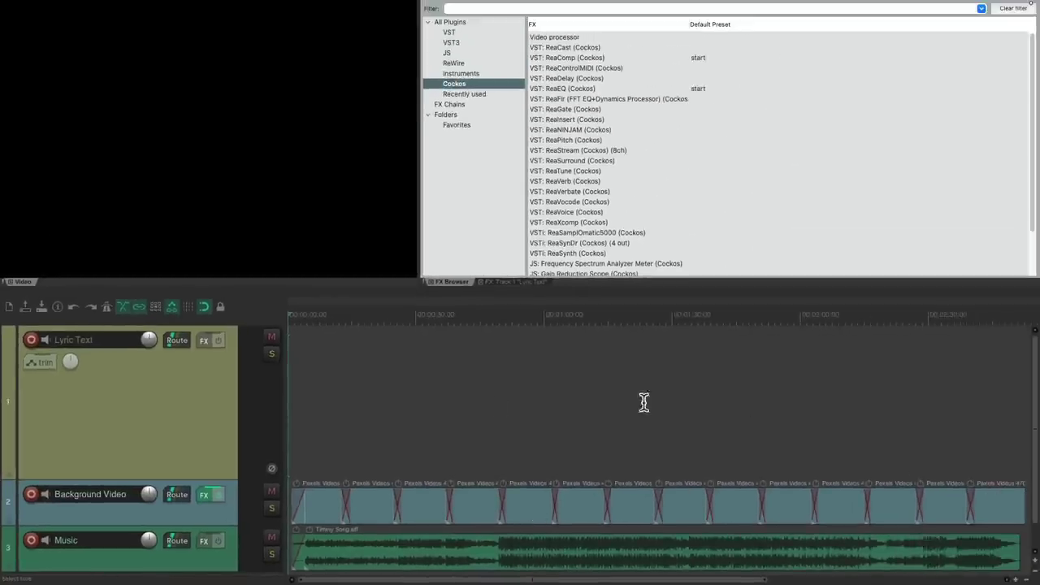
Play the project from the start to review the background video and music along the timeline
key("space")
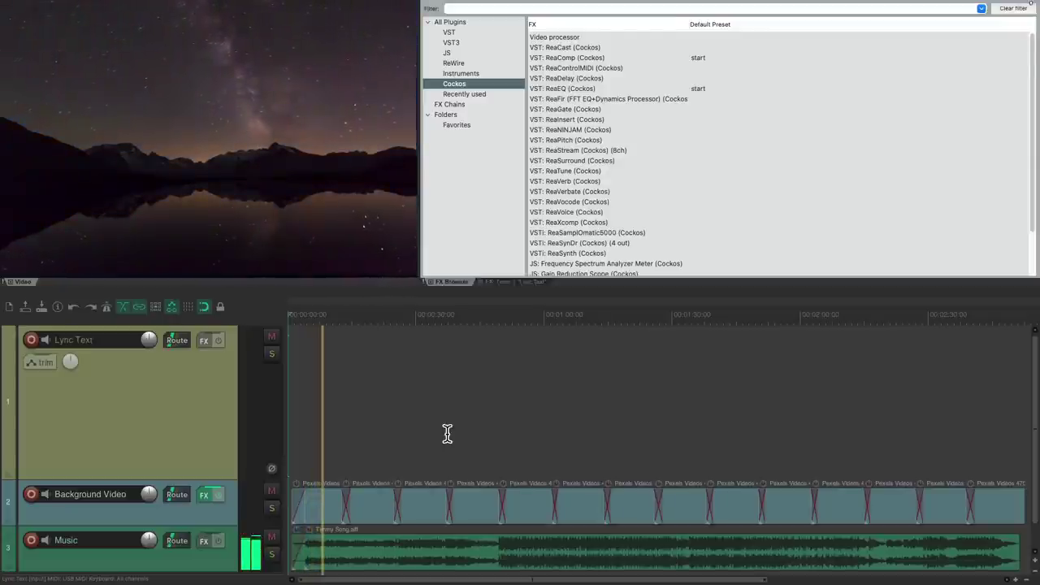
scroll(372, 435, "up", 3)
scroll(449, 436, "up", 3)
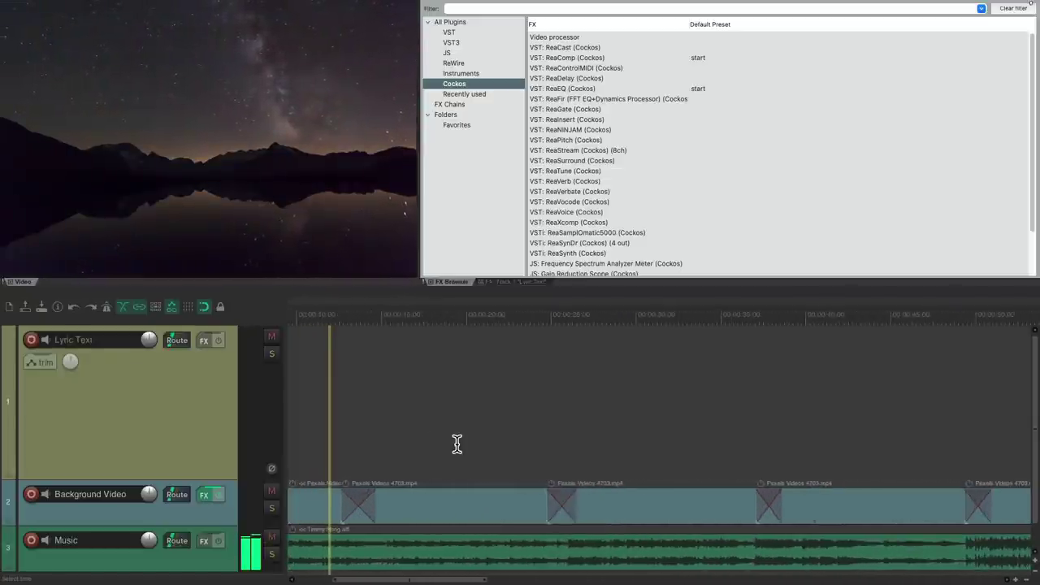
scroll(456, 443, "left", 2)
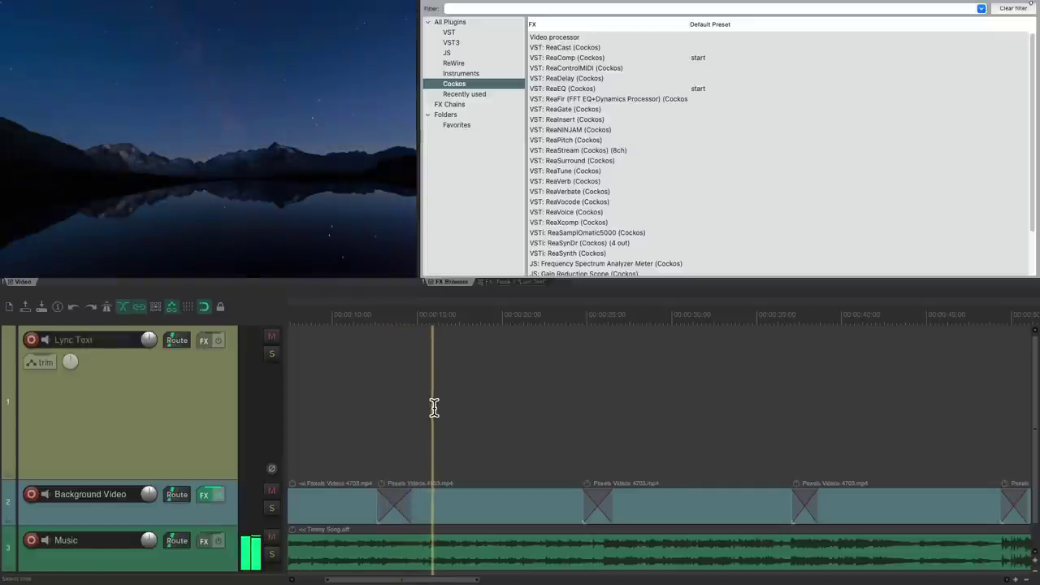
scroll(434, 408, "down", 4)
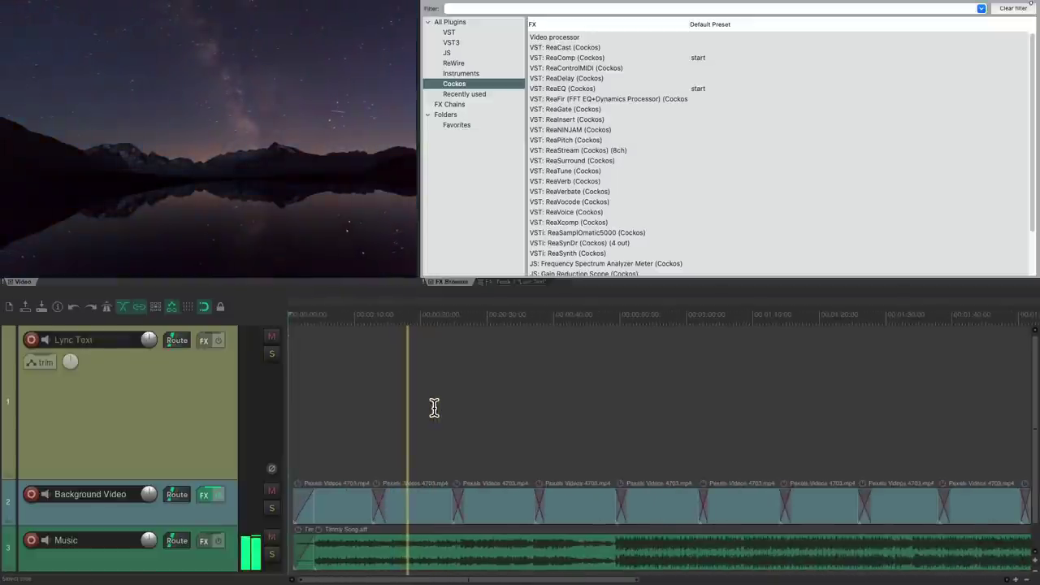
scroll(434, 408, "down", 3)
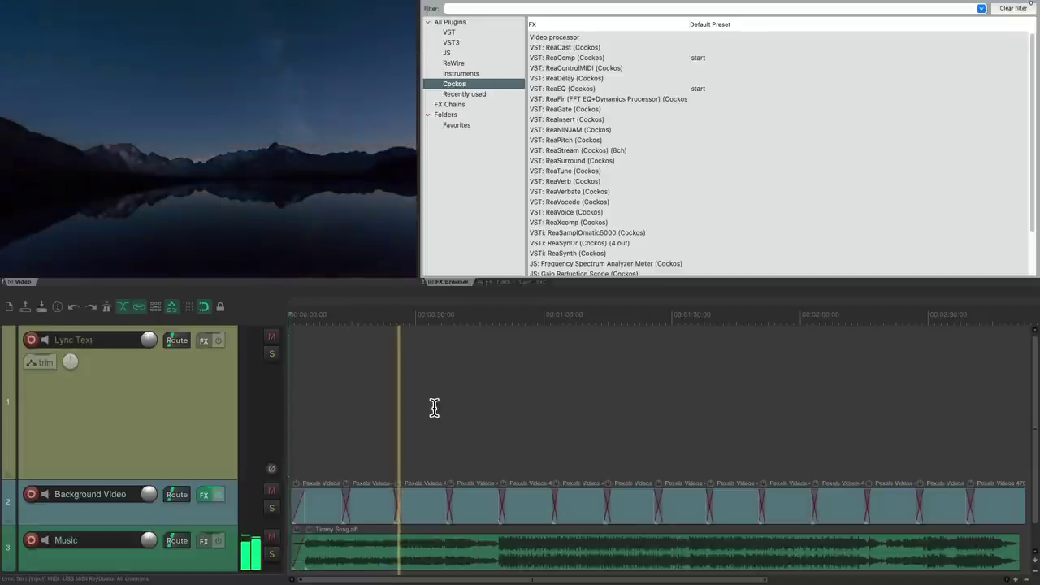
key("space")
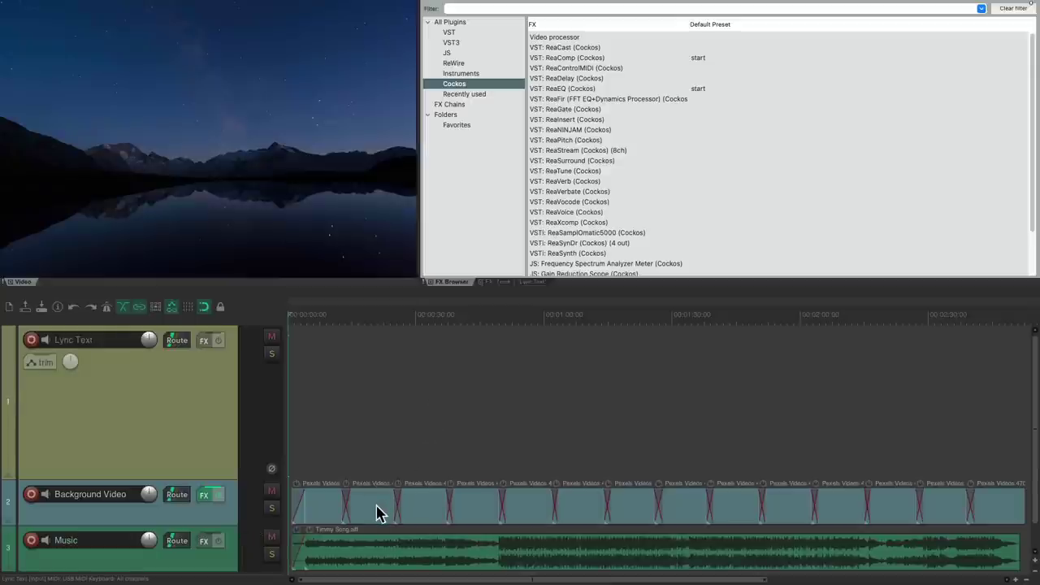
Draw an empty MIDI item on the Lyric Text track from about 1.5 s to about 21 s
left_click(206, 388)
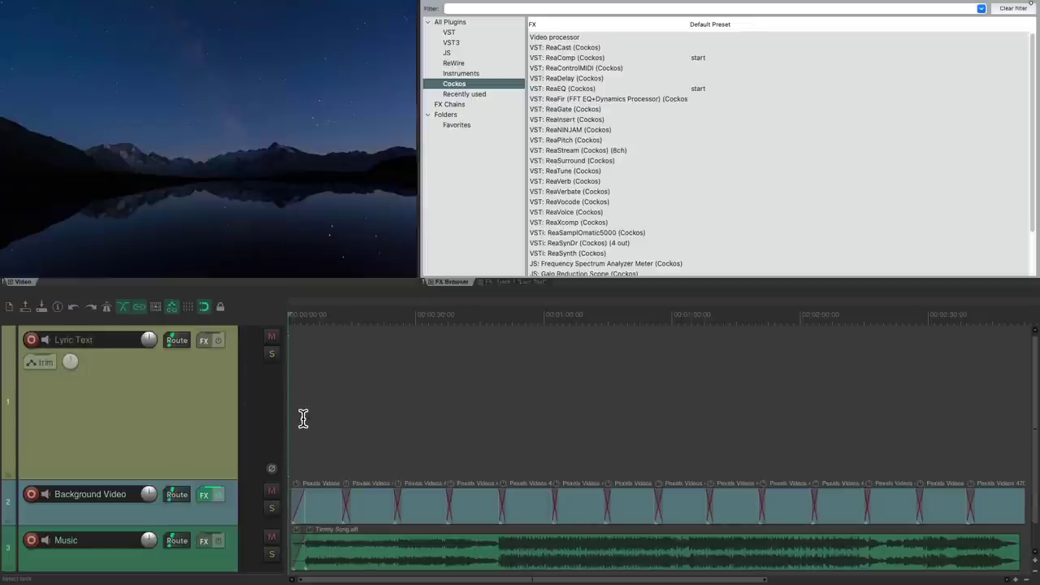
scroll(302, 417, "up", 4)
scroll(482, 435, "left", 1)
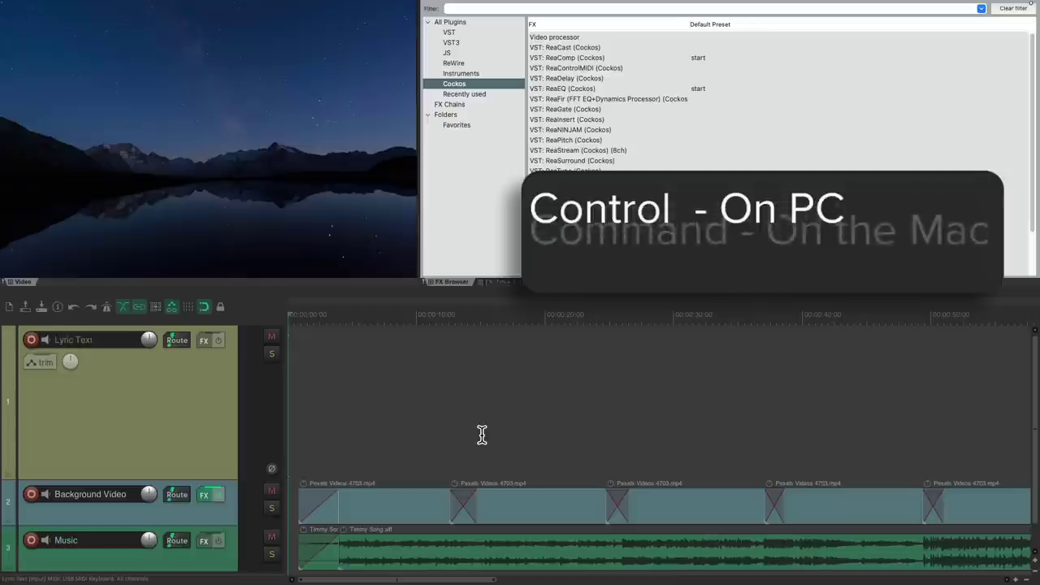
left_click_drag(314, 413, 561, 411)
scroll(330, 411, "up", 6)
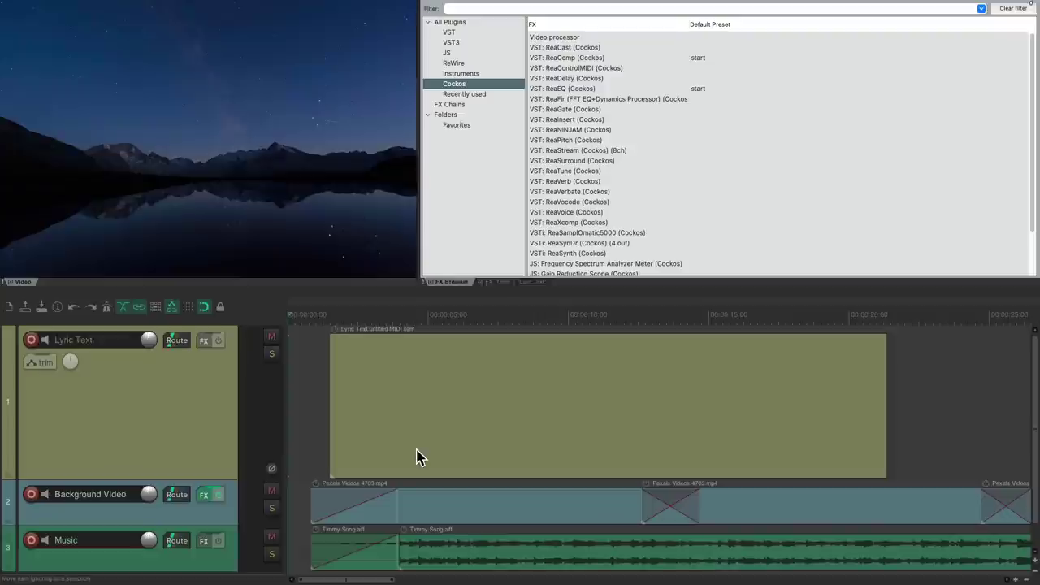
Play the song's intro and trim the start of the Lyric Text item to about 4.2 s
left_click(311, 414)
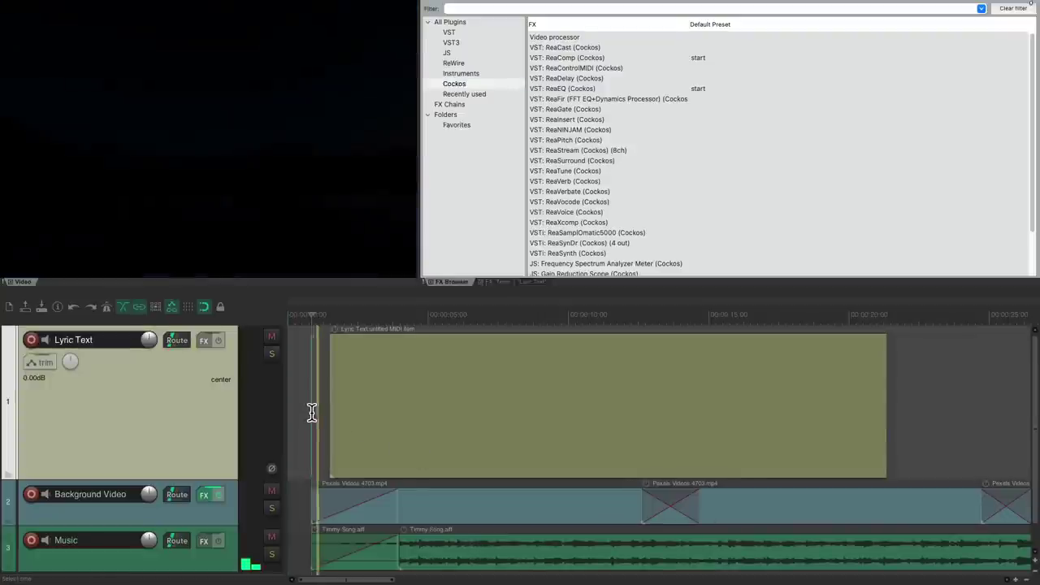
scroll(311, 414, "up", 3)
left_click_drag(354, 416, 539, 410)
left_click(466, 395)
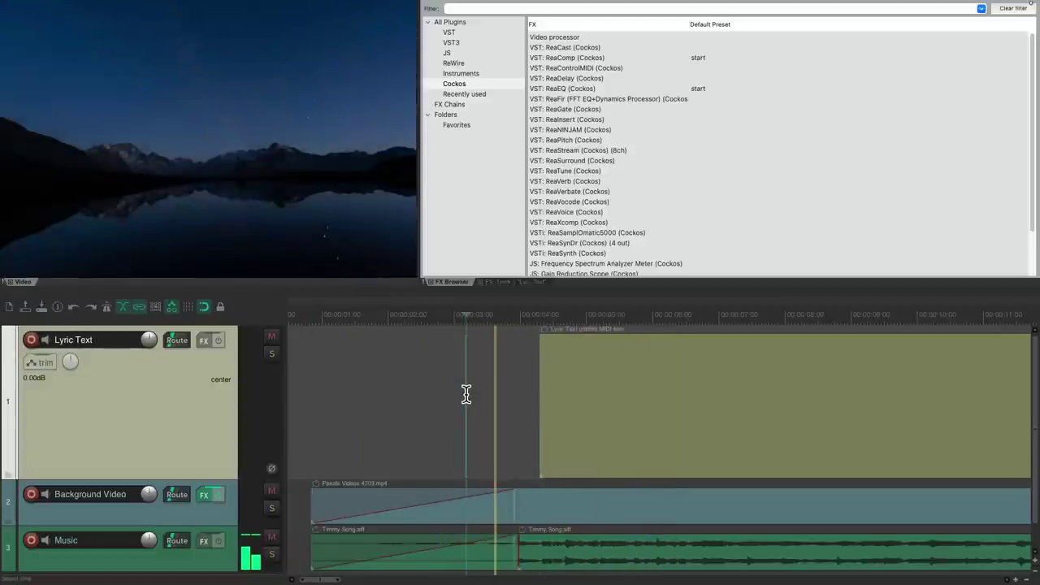
scroll(466, 393, "right", 2)
scroll(465, 395, "right", 1)
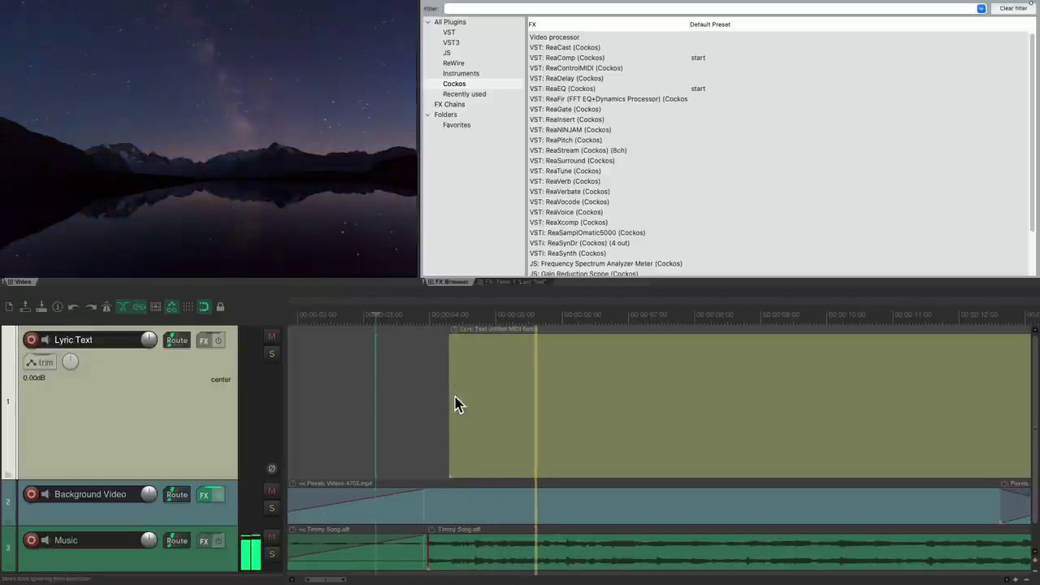
left_click_drag(450, 396, 442, 398)
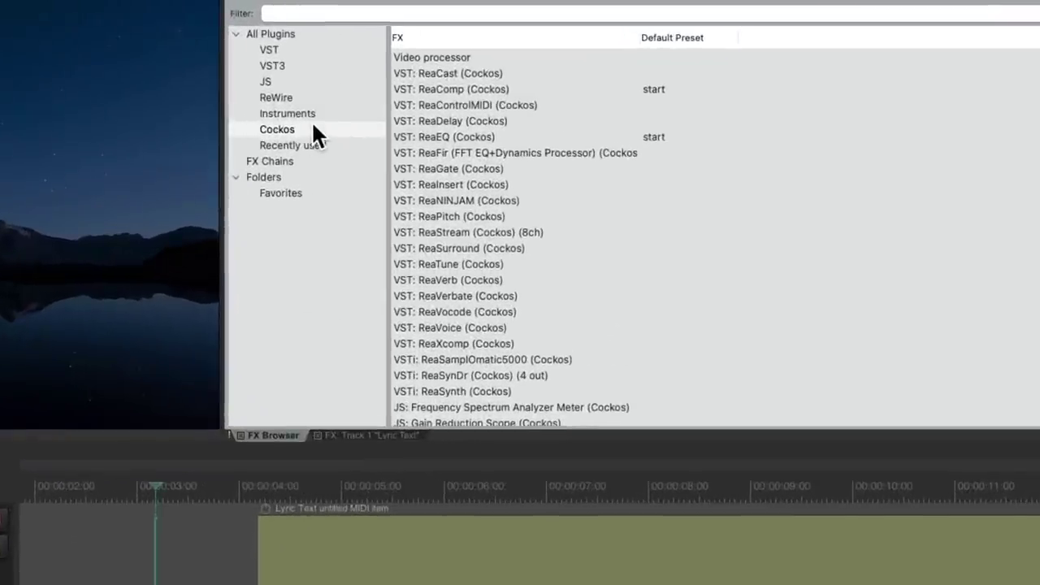
Add the Cockos Video processor effect to the Lyric Text item and load its Overlay: Text preset
left_click(475, 83)
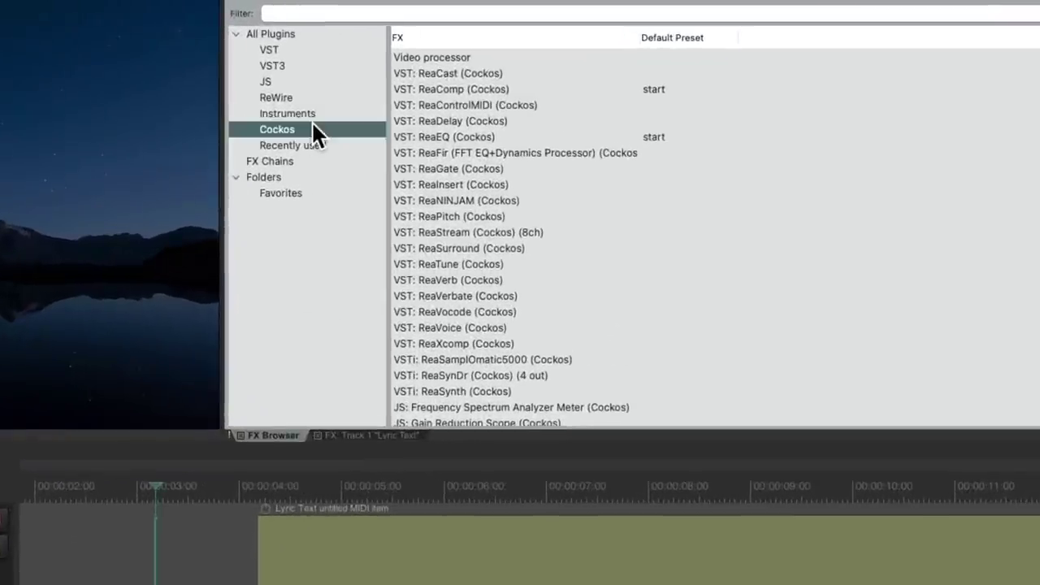
left_click(492, 57)
left_click_drag(490, 57, 478, 446)
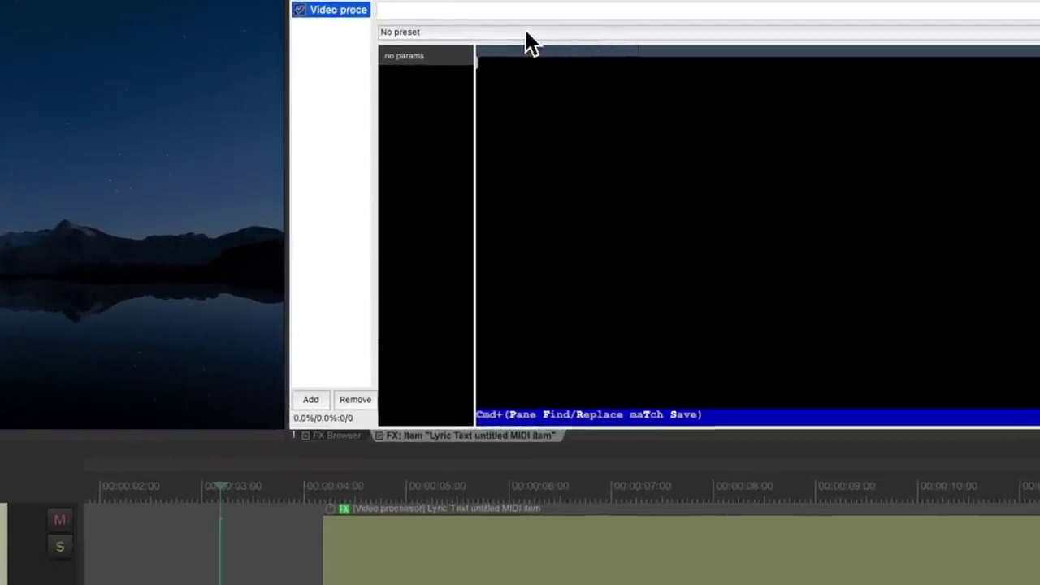
left_click(581, 25)
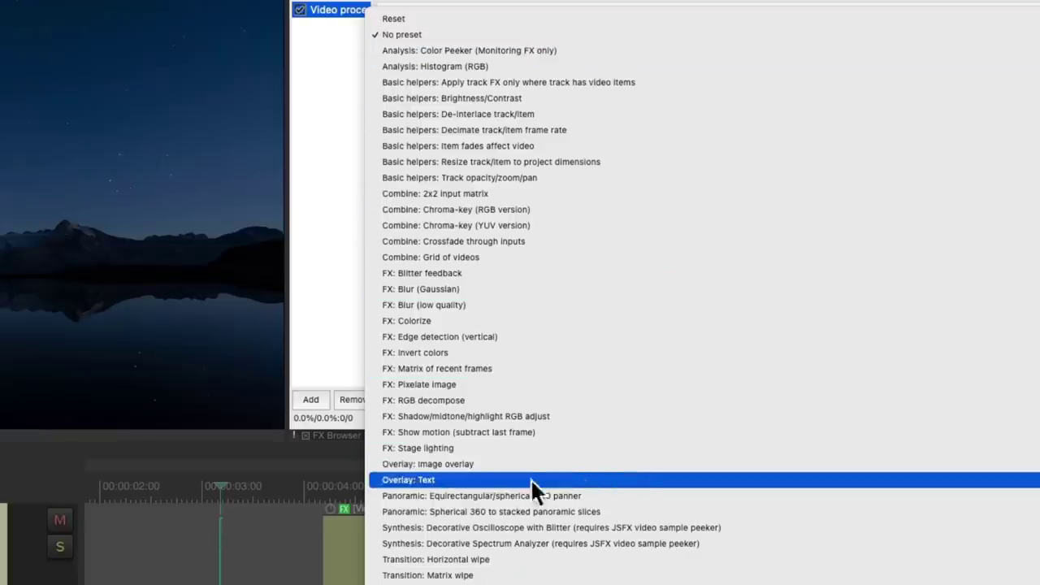
left_click(462, 479)
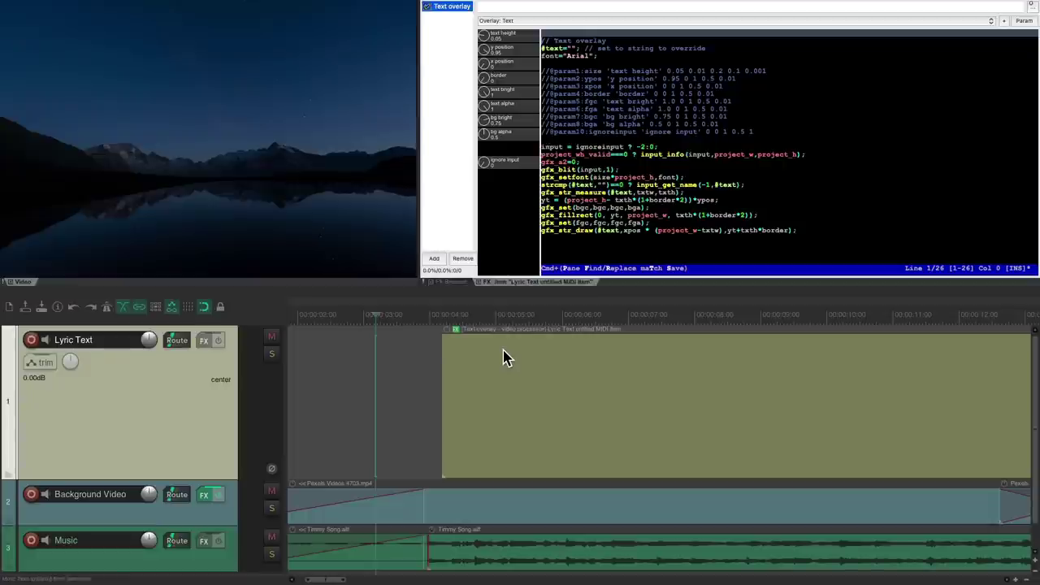
Copy the lyric line "We can have a new start" from the sticky note and set it as the item's take name
left_click(482, 309)
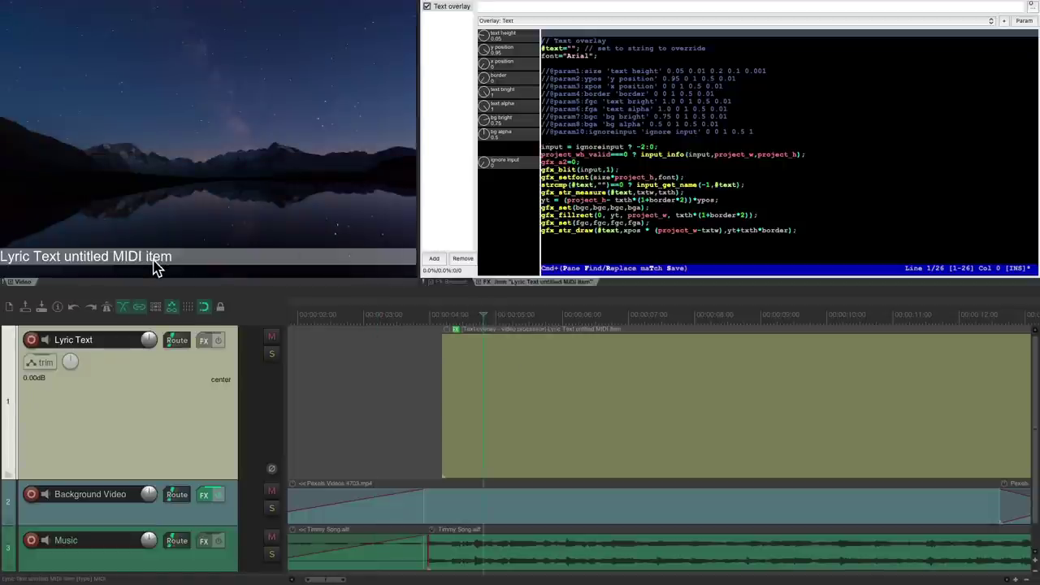
left_click(520, 362)
key("F2")
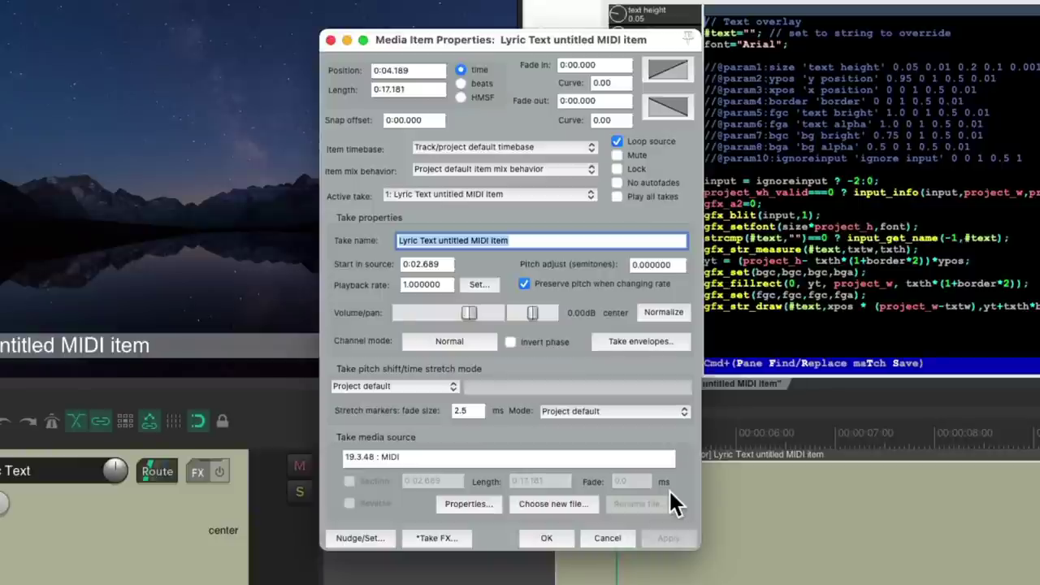
key("super+Tab")
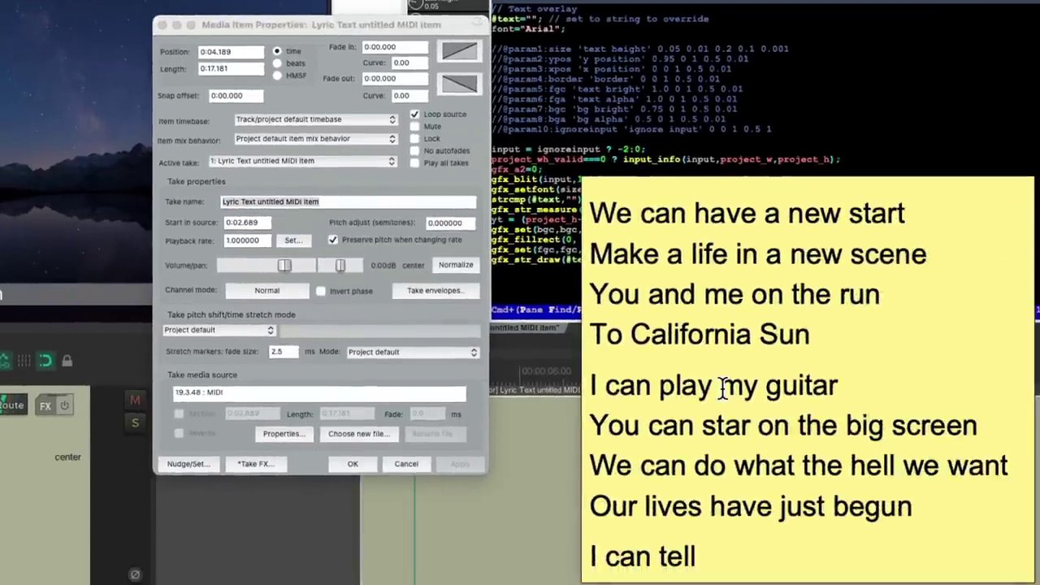
left_click_drag(910, 217, 597, 214)
key("super+c")
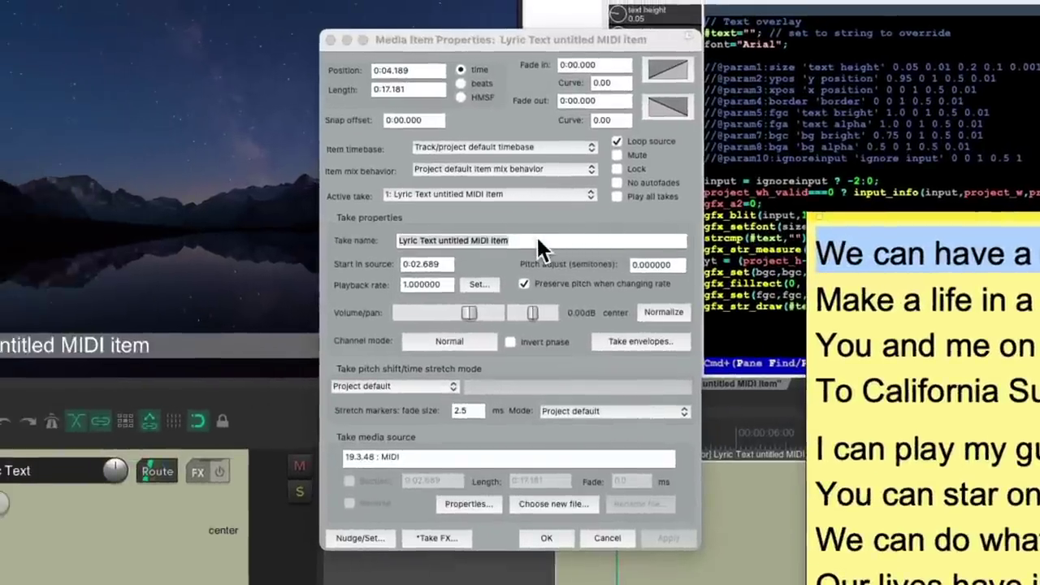
left_click(345, 199)
key("super+v")
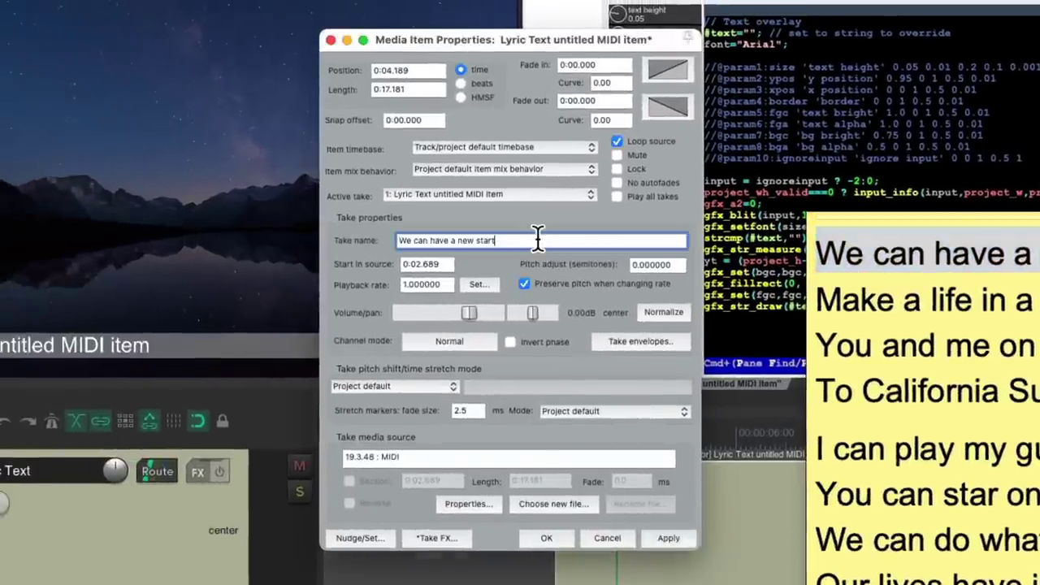
key("Return")
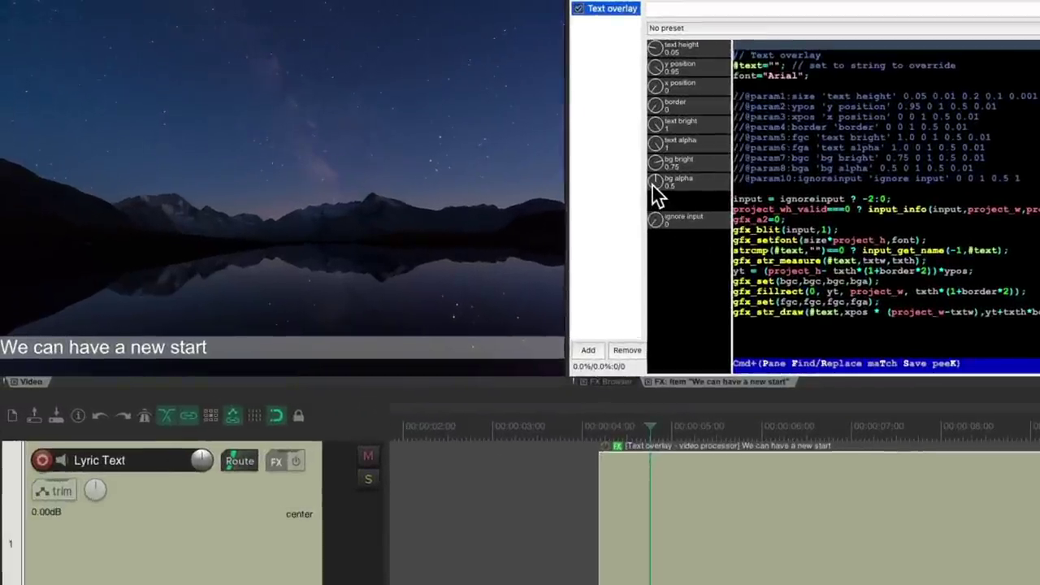
Set the text overlay's bg alpha to 0, text height to 0.079, y position to 0.61 and x position to 0.3
left_click_drag(654, 184, 657, 420)
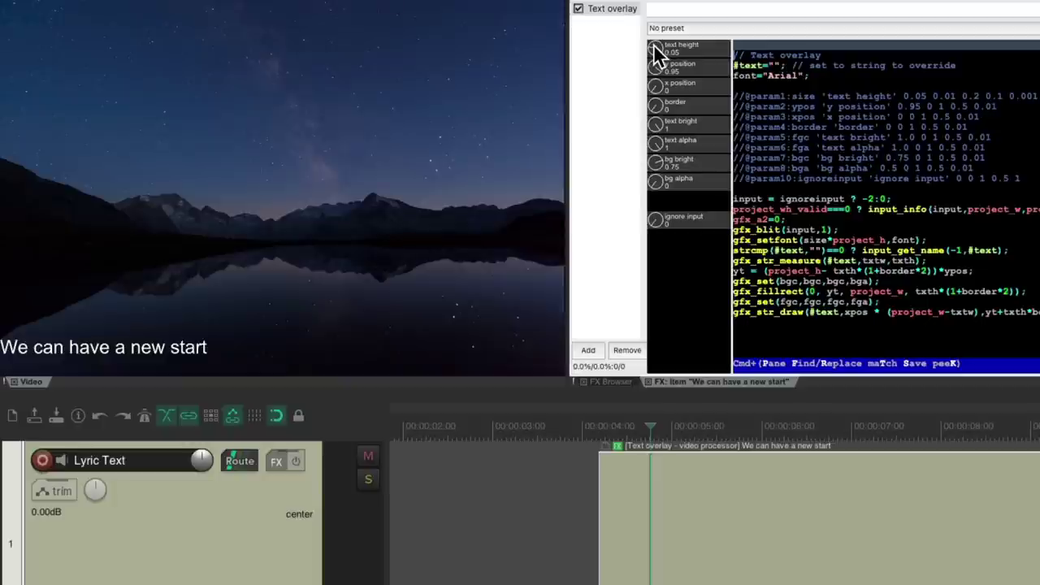
left_click_drag(655, 47, 645, 12)
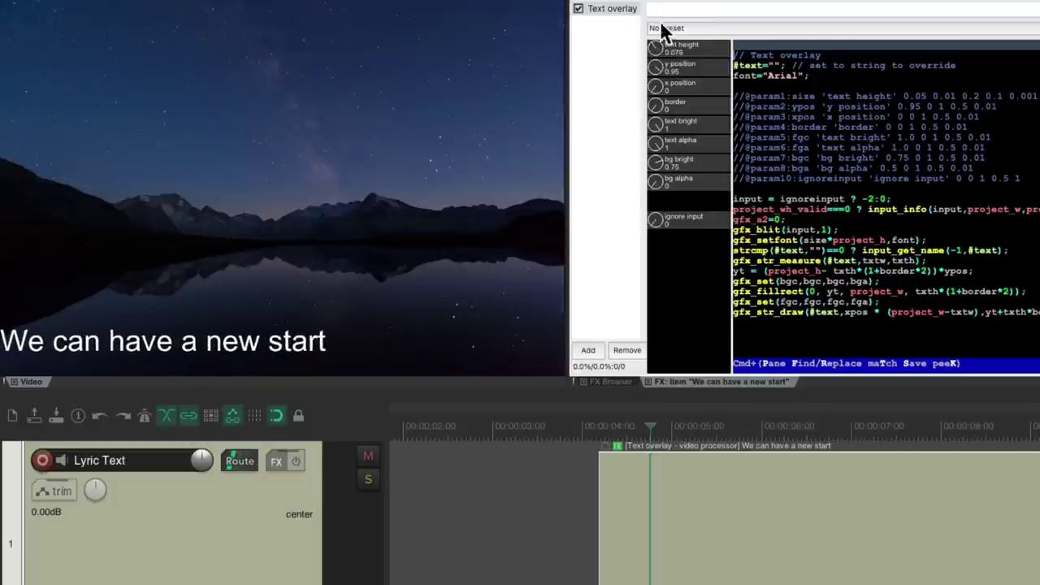
left_click_drag(655, 69, 657, 167)
left_click_drag(657, 97, 665, 8)
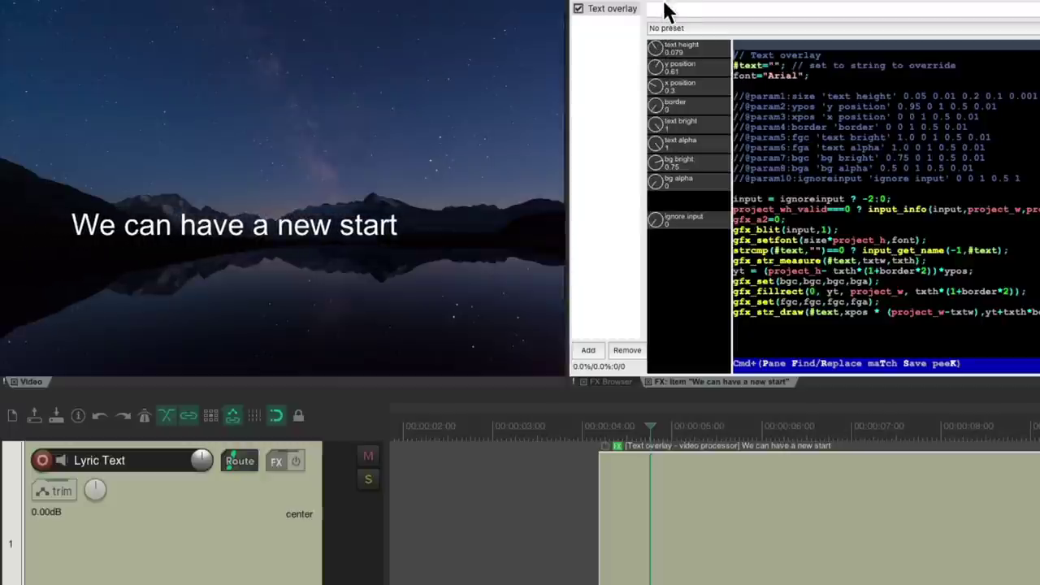
Change the overlay font from Arial to "quotes caps" in the video processor code and save it
double_click(783, 73)
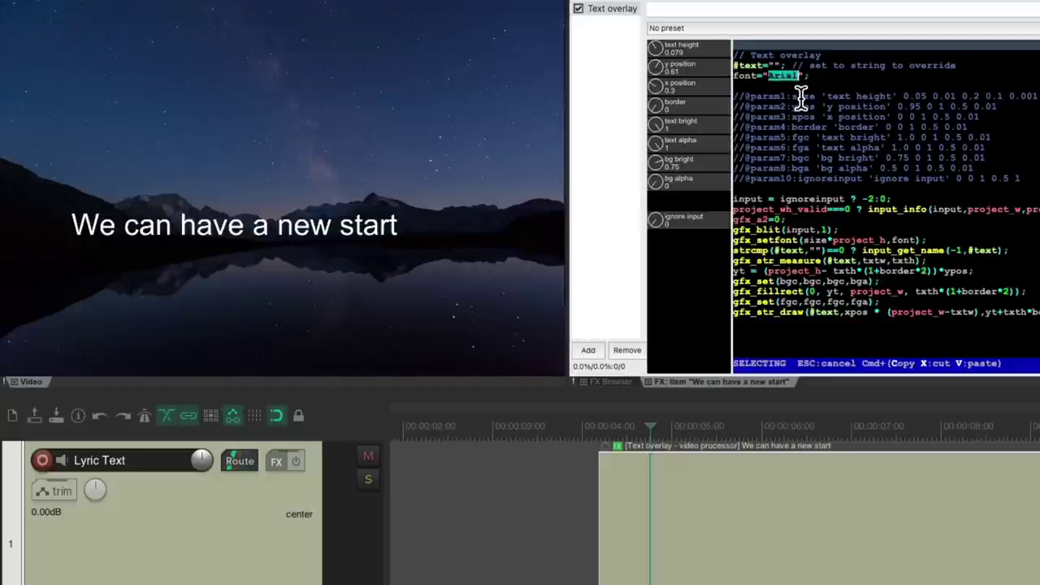
type("quotes caps")
key("super+s")
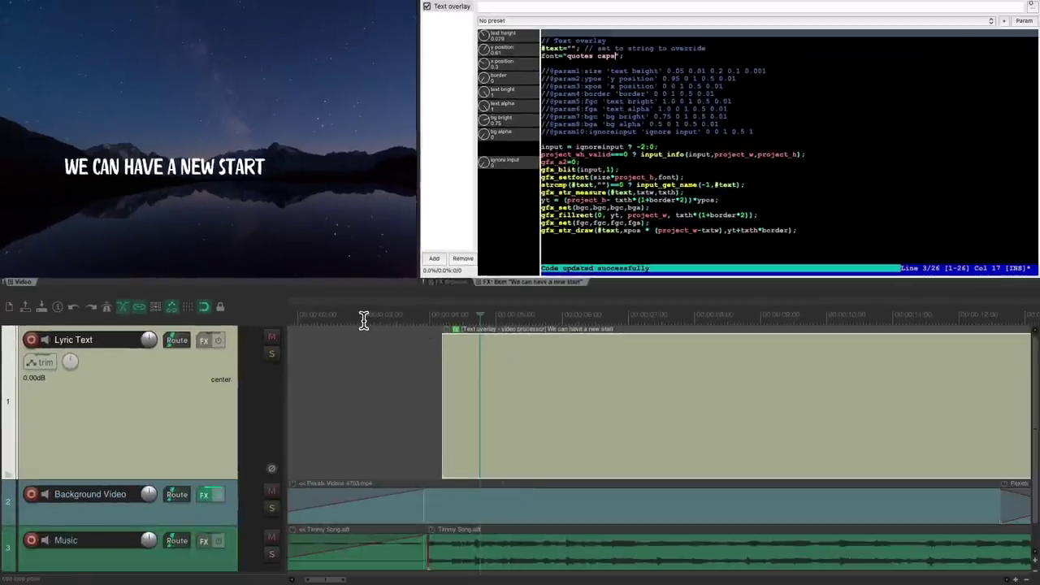
Play from just before the lyric item to check the text overlay, and place the edit cursor inside the item
left_click(495, 430)
key("space")
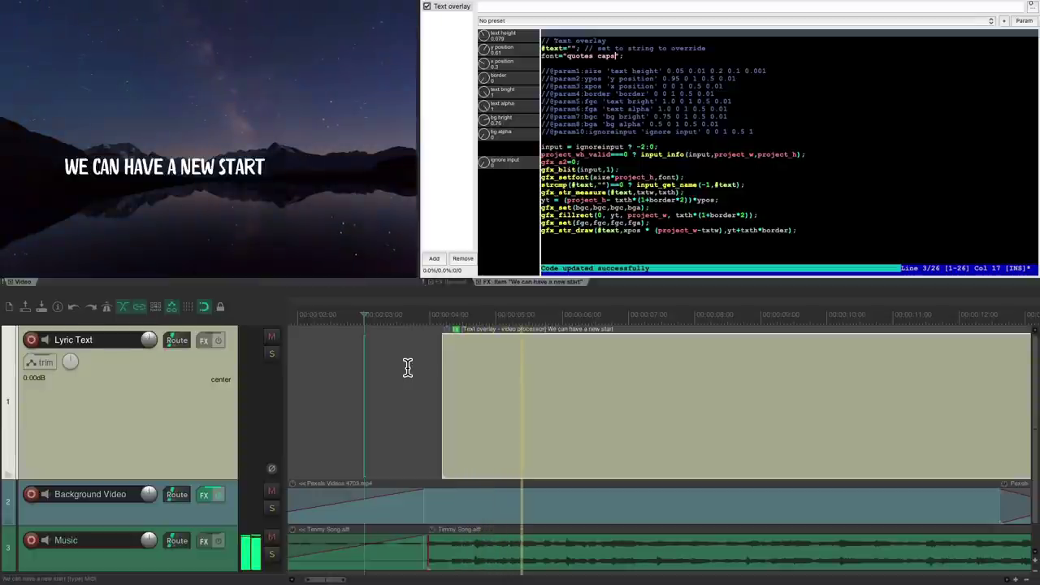
key("space")
left_click(542, 316)
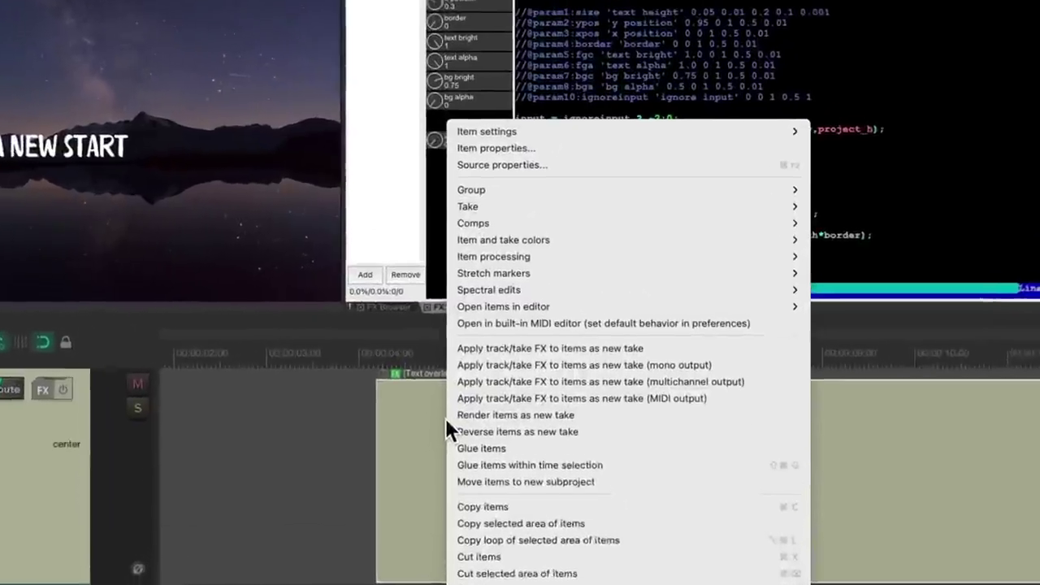
Enable take envelopes for the text overlay's text height, y position and x position parameters
mouse_move(523, 208)
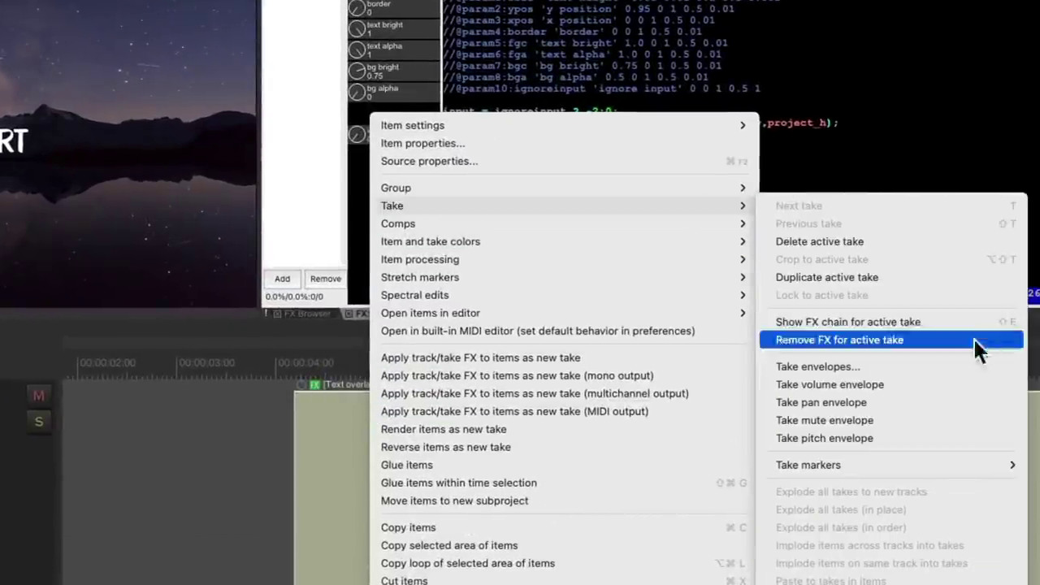
left_click(946, 363)
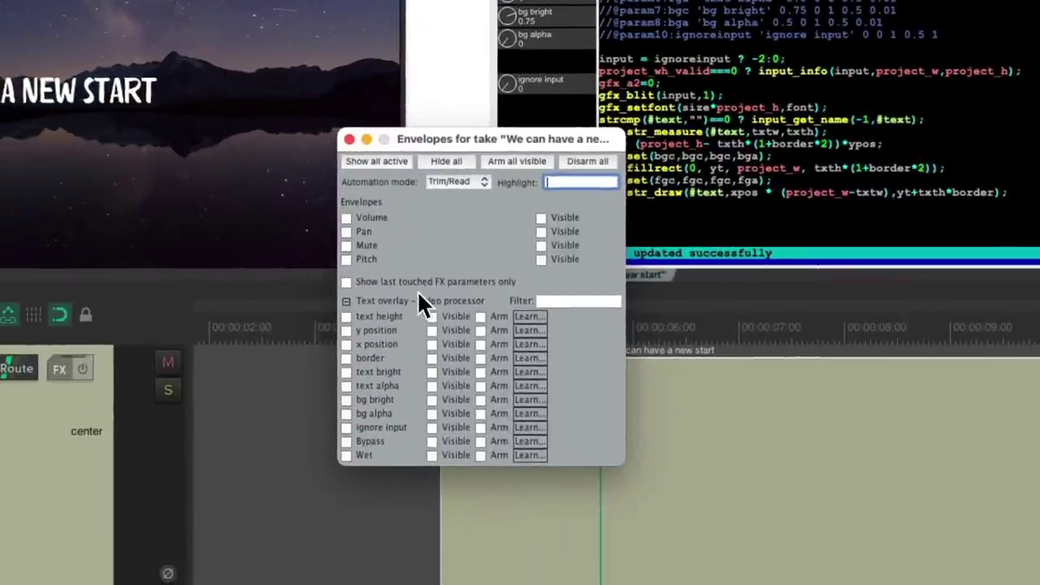
left_click(347, 316)
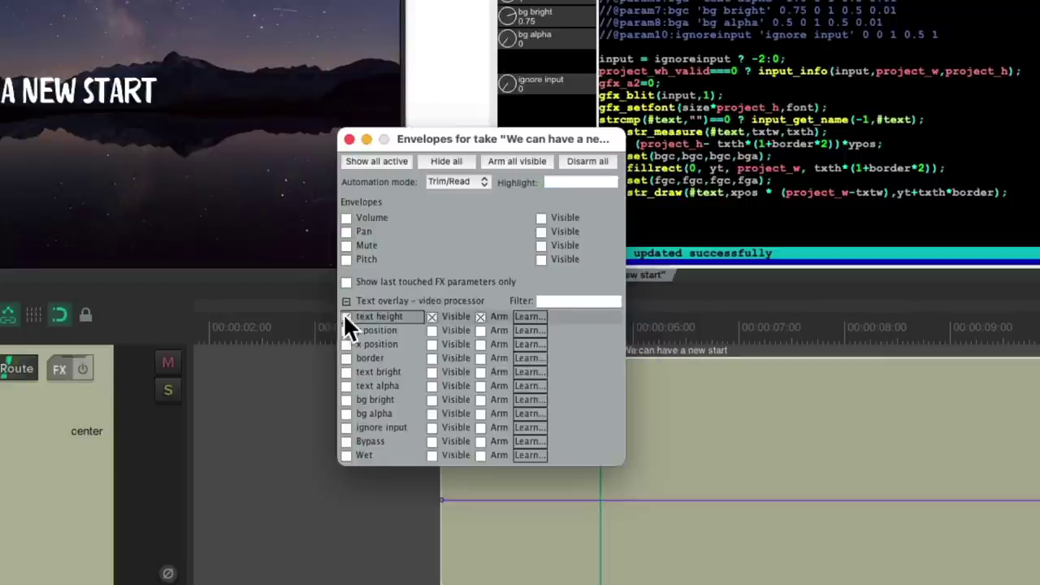
left_click(345, 330)
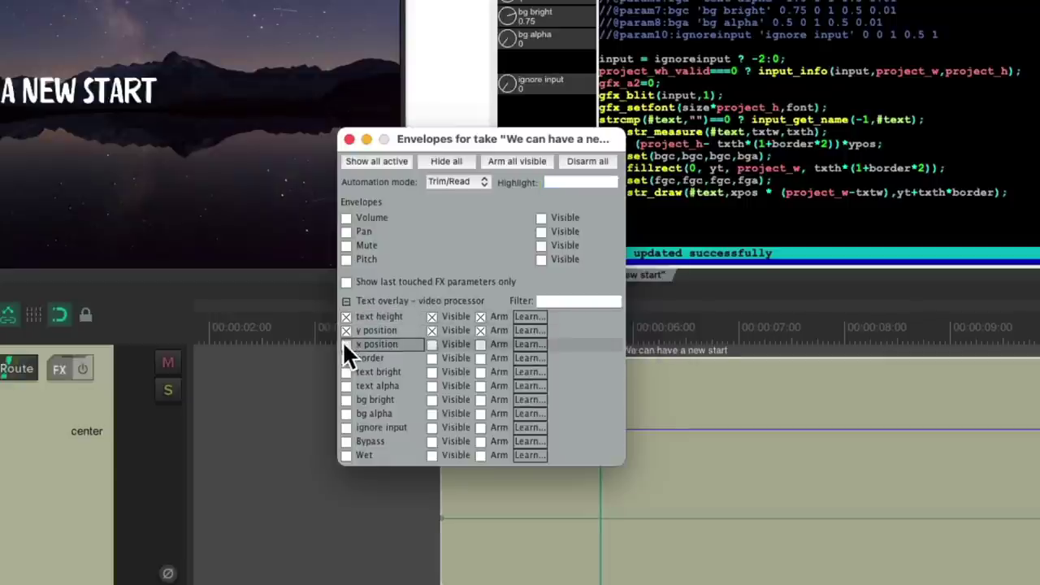
left_click(344, 344)
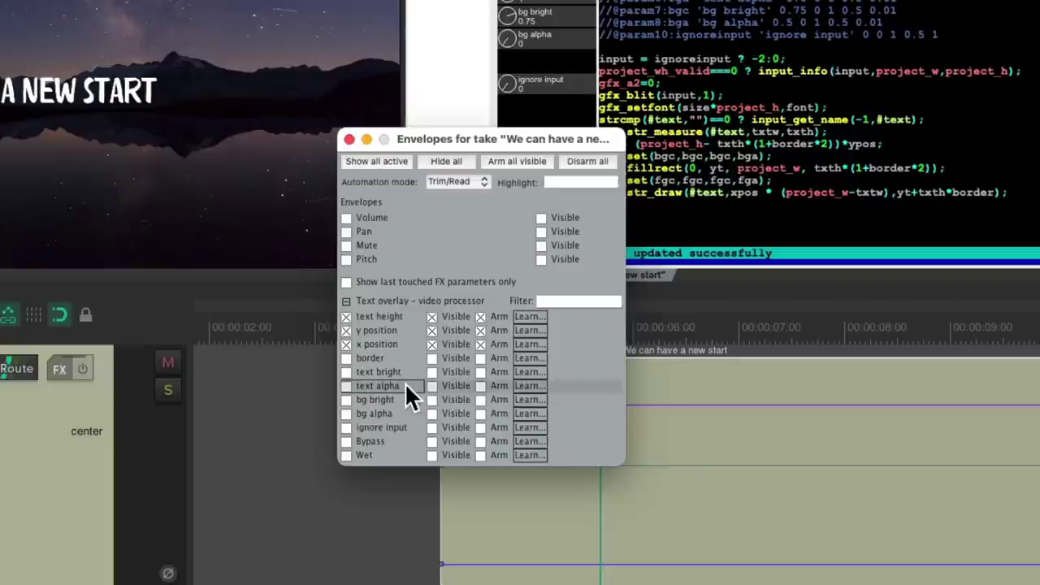
Adjust the take envelopes to text height 0.095, y position 0.64 and x position 0.56, and play the lyric item
left_click(350, 139)
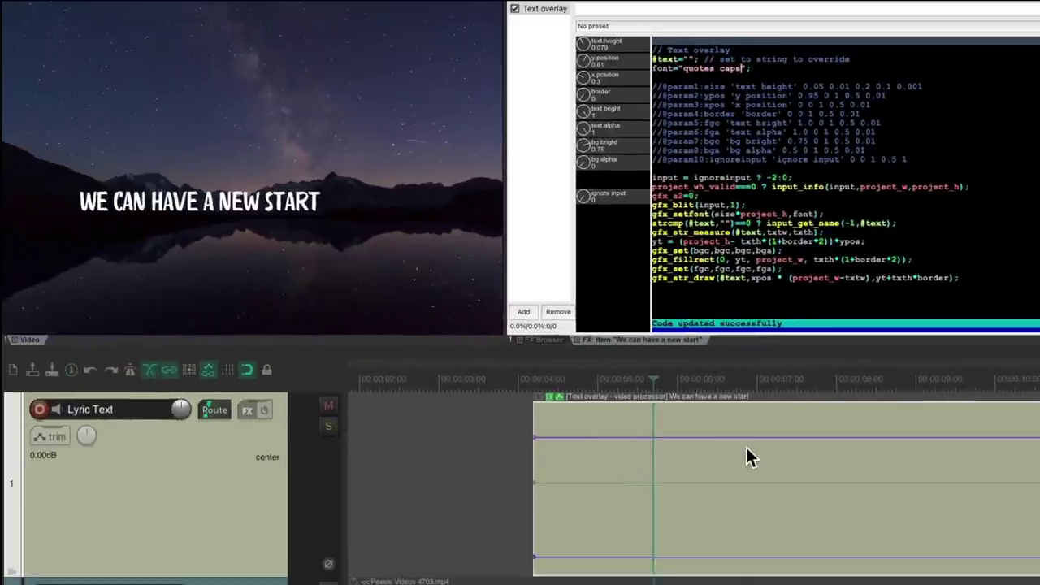
scroll(715, 455, "right", 5)
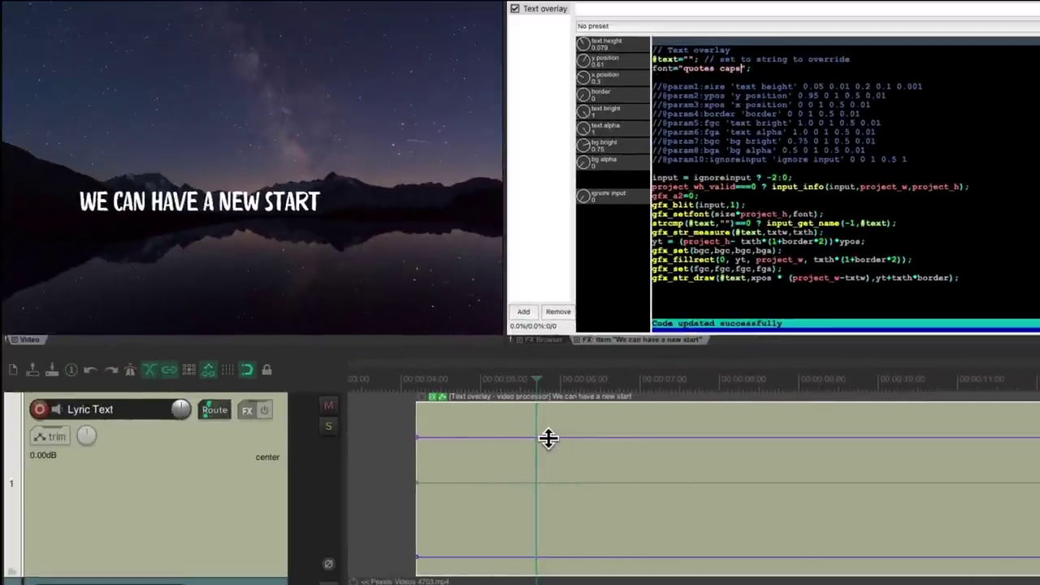
mouse_move(548, 439)
left_mouse_down()
mouse_move(550, 460)
mouse_move(555, 427)
mouse_move(553, 457)
mouse_move(558, 436)
left_mouse_up()
left_click_drag(566, 481, 567, 488)
mouse_move(550, 555)
left_mouse_down()
mouse_move(558, 529)
mouse_move(548, 567)
mouse_move(561, 542)
left_mouse_up()
left_click_drag(562, 436, 563, 432)
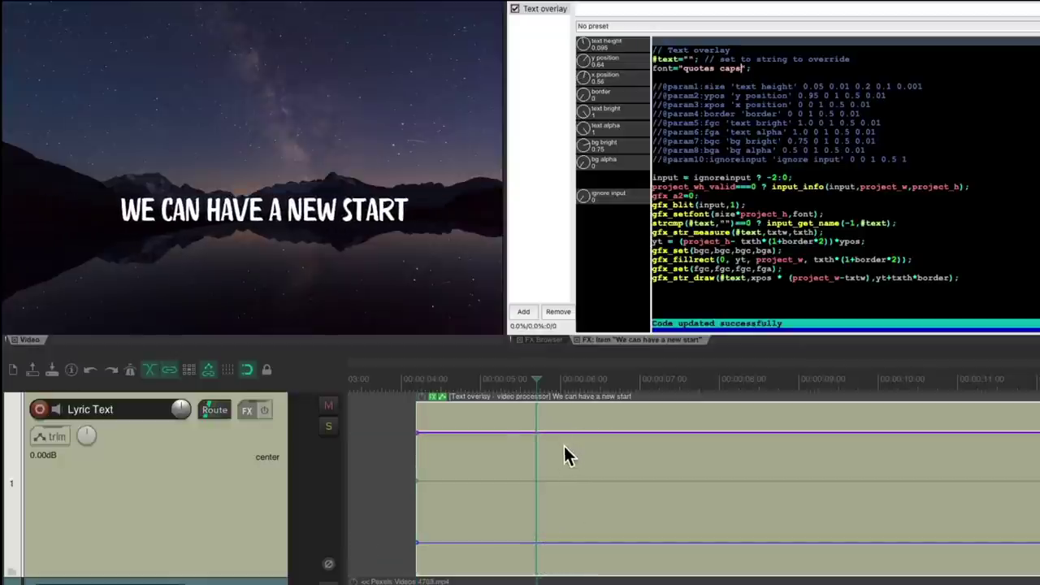
left_click(407, 383)
key("space")
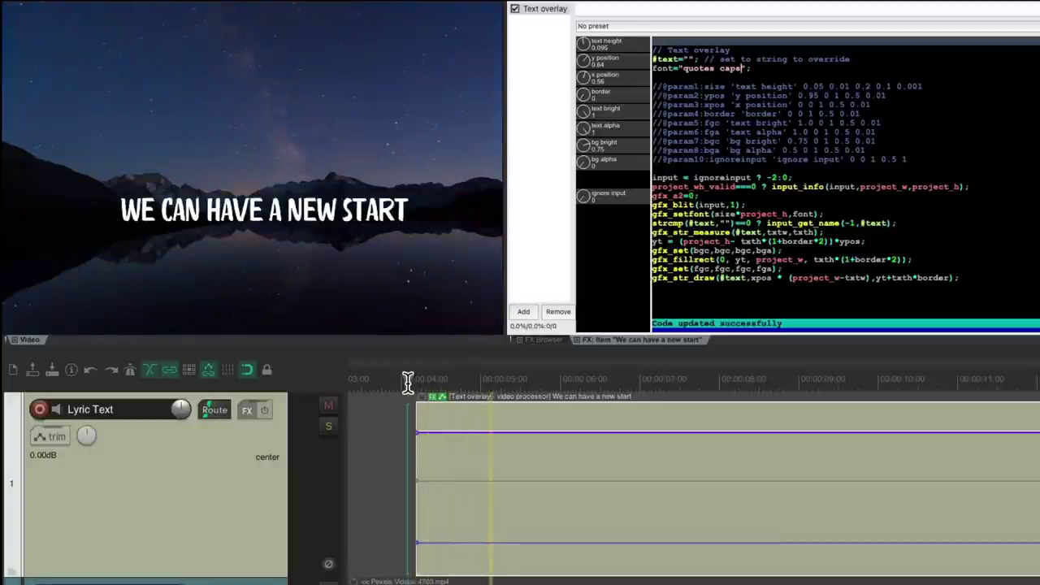
Add a point at about 5.7 s on each of the text height, y position and x position envelopes
left_click(540, 385)
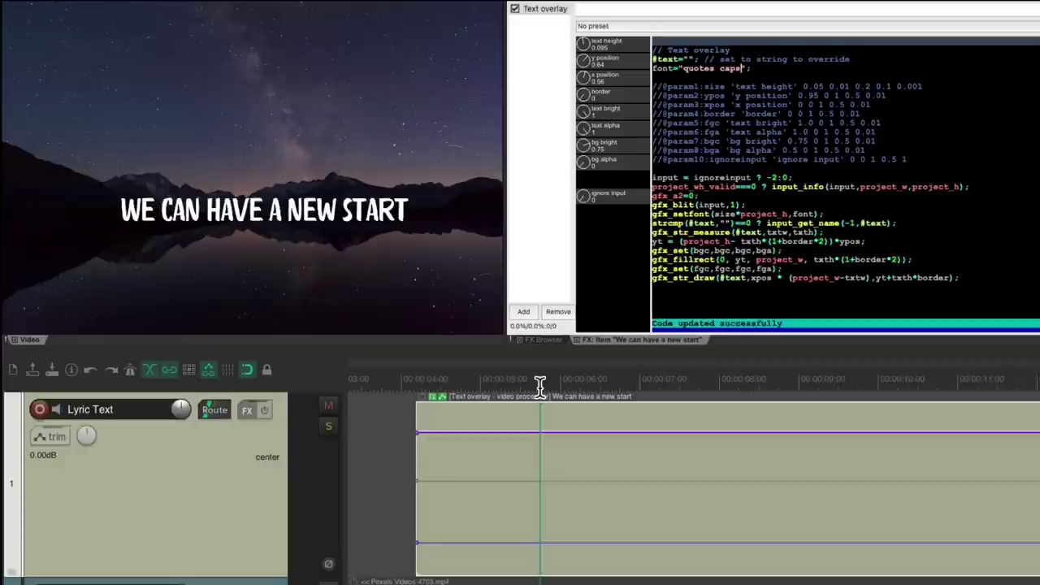
key("shift")
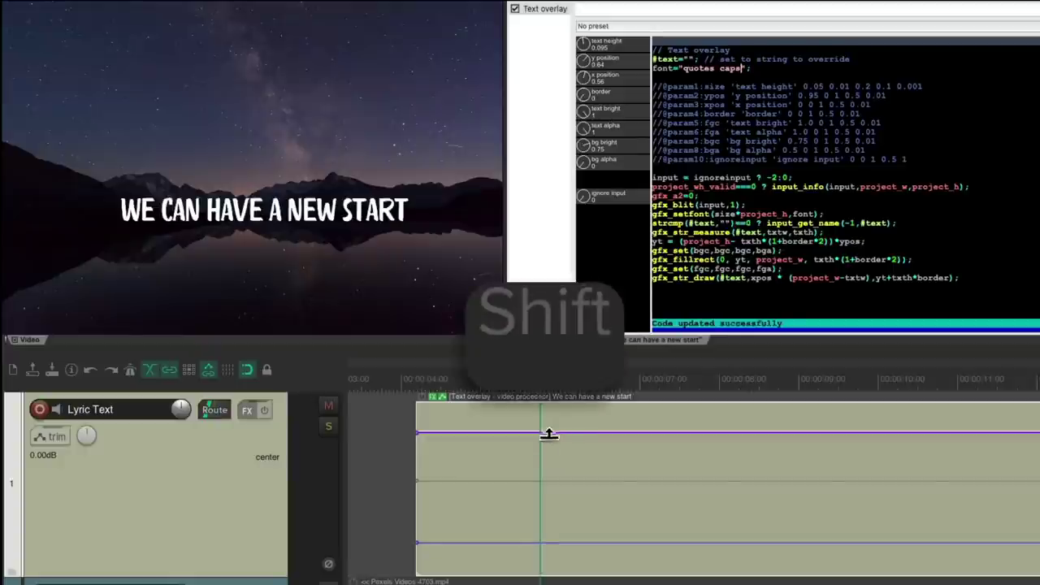
left_click(540, 480, "shift")
left_click(541, 542, "shift")
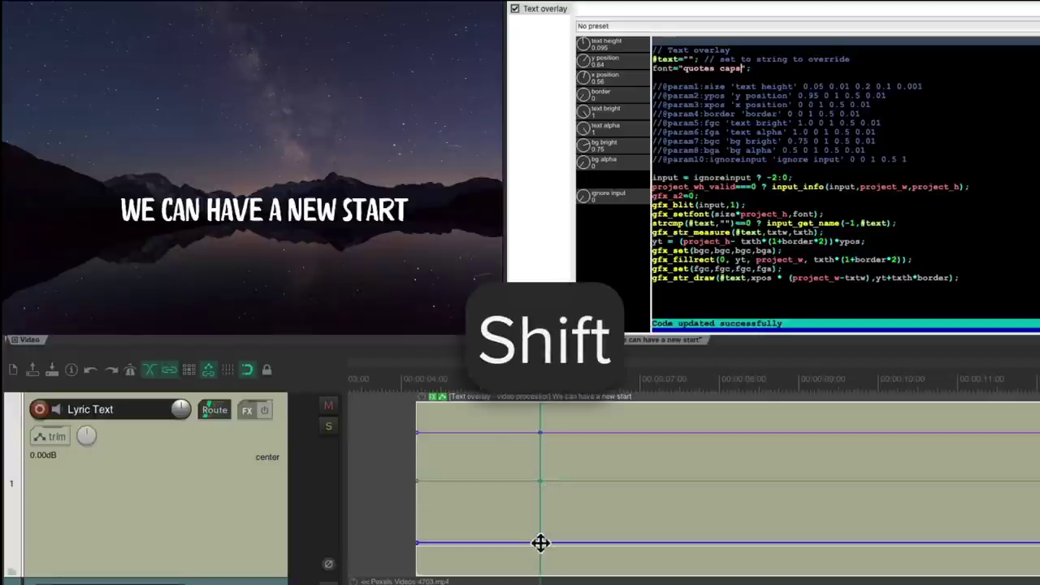
At the lyric item's start, set the text height envelope to about 0.01 and the y position to about 0.97
left_click(410, 380)
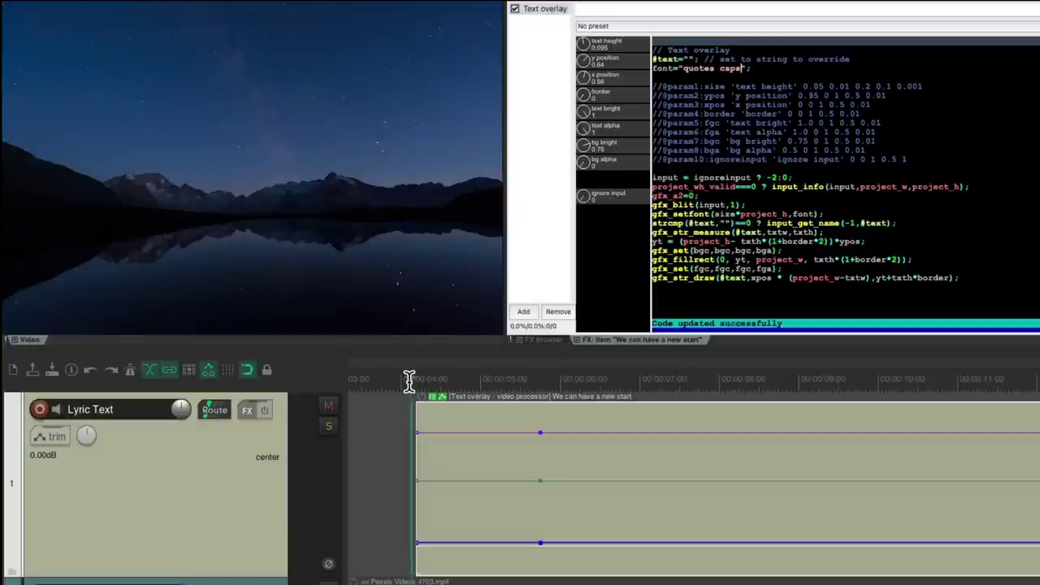
key("space")
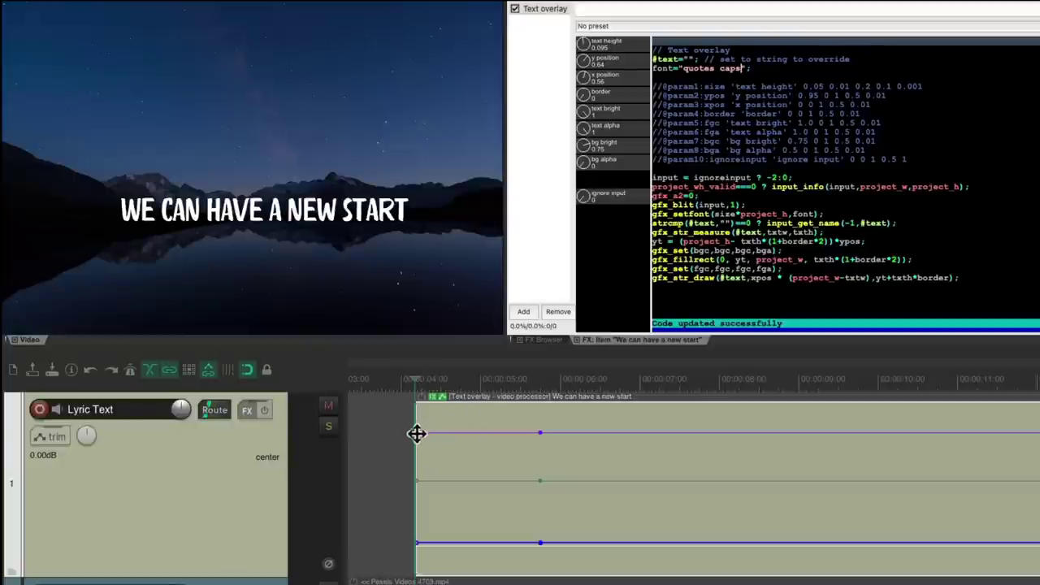
left_click_drag(416, 434, 422, 462)
Play the lyric item from just before its start to check how the text grows and rises into place
left_click(395, 379)
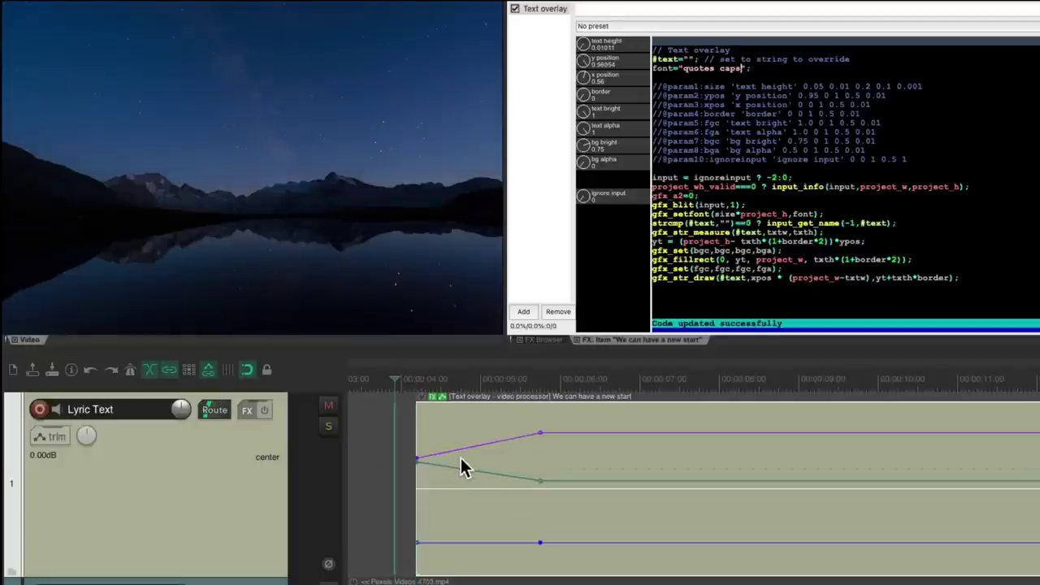
key("space")
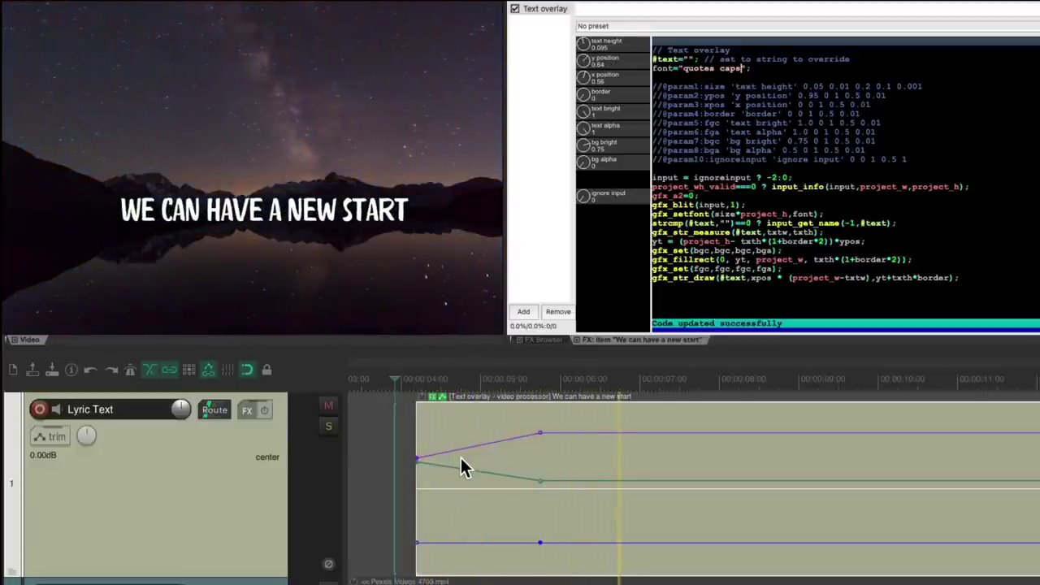
left_click(613, 378)
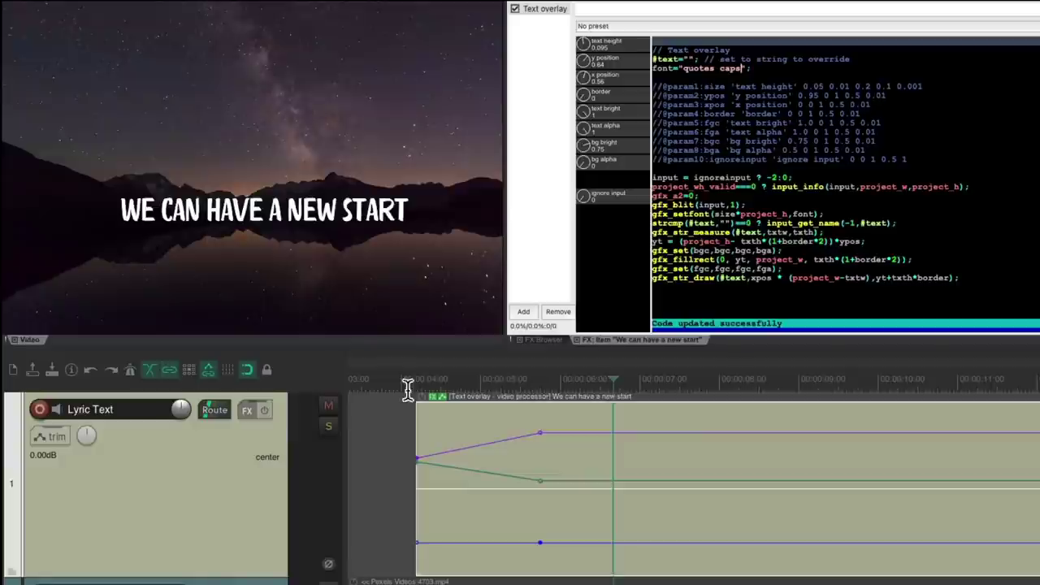
left_click(398, 379)
key("space")
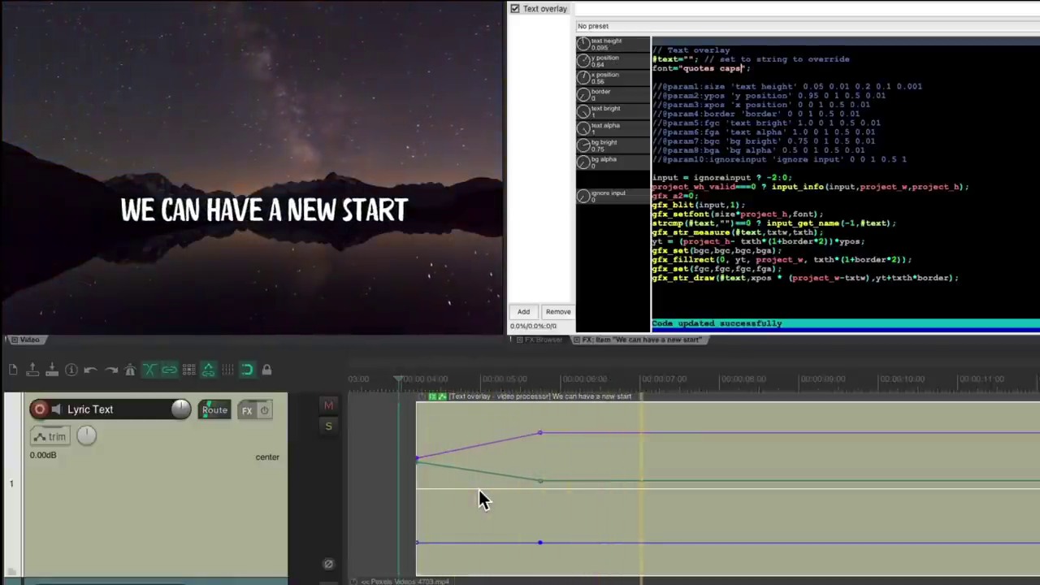
key("space")
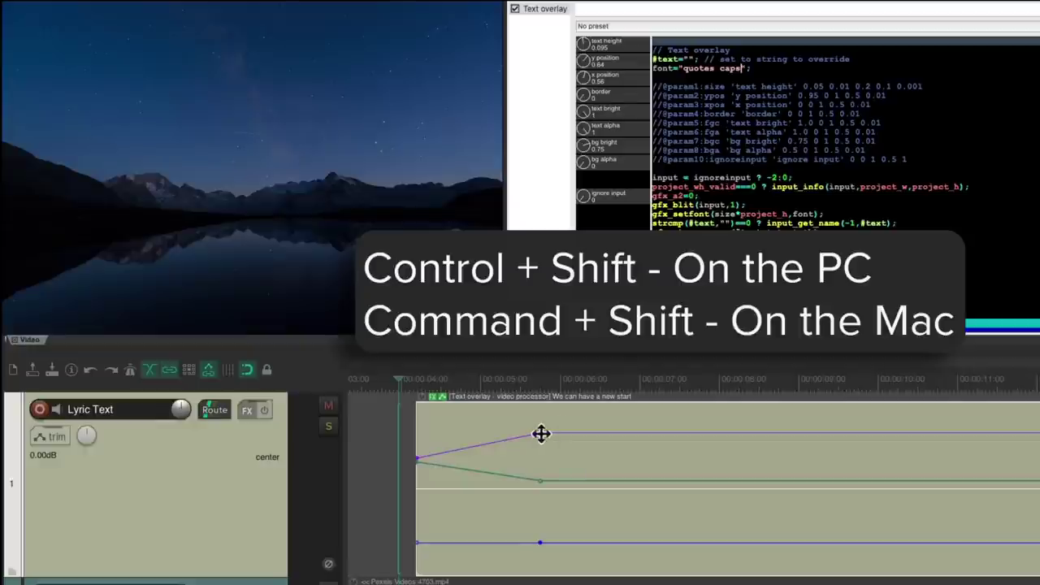
Move the second point of all three envelopes earlier, to about 5 s, to speed up the text animation
left_click_drag(541, 433, 502, 435)
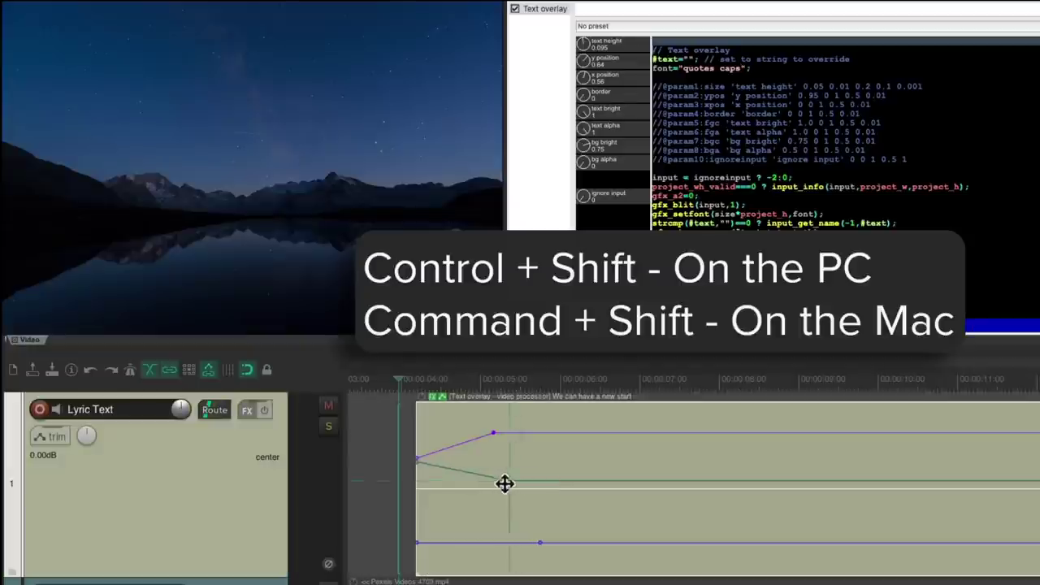
mouse_move(523, 539)
left_mouse_down()
mouse_move(506, 539)
mouse_move(532, 536)
left_mouse_up()
key("space")
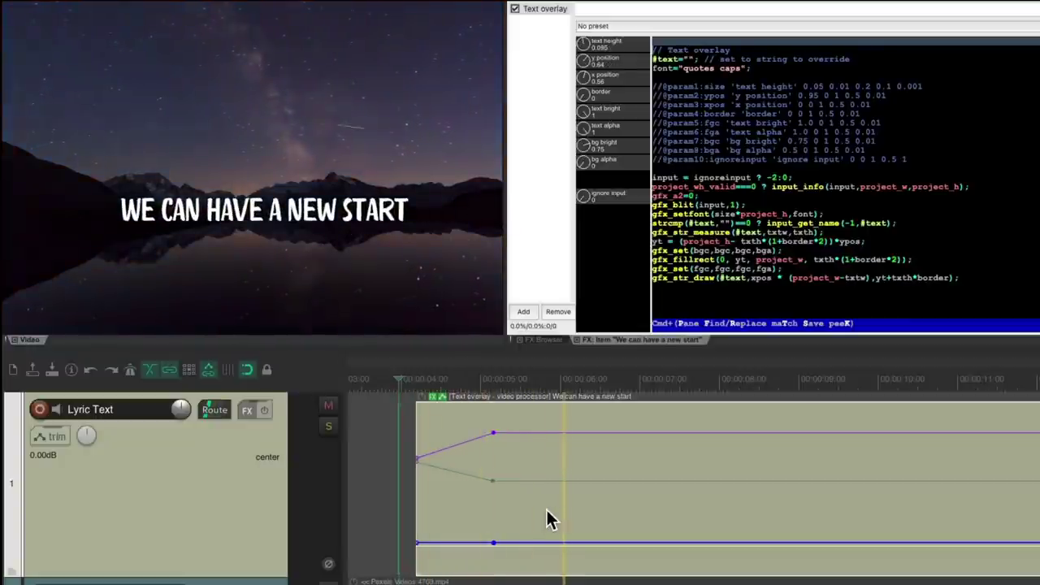
key("space")
left_click_drag(493, 433, 482, 433)
left_click_drag(493, 479, 482, 480)
left_click_drag(493, 542, 483, 543)
Replay the beginning of the lyric item to check the faster text animation
key("space")
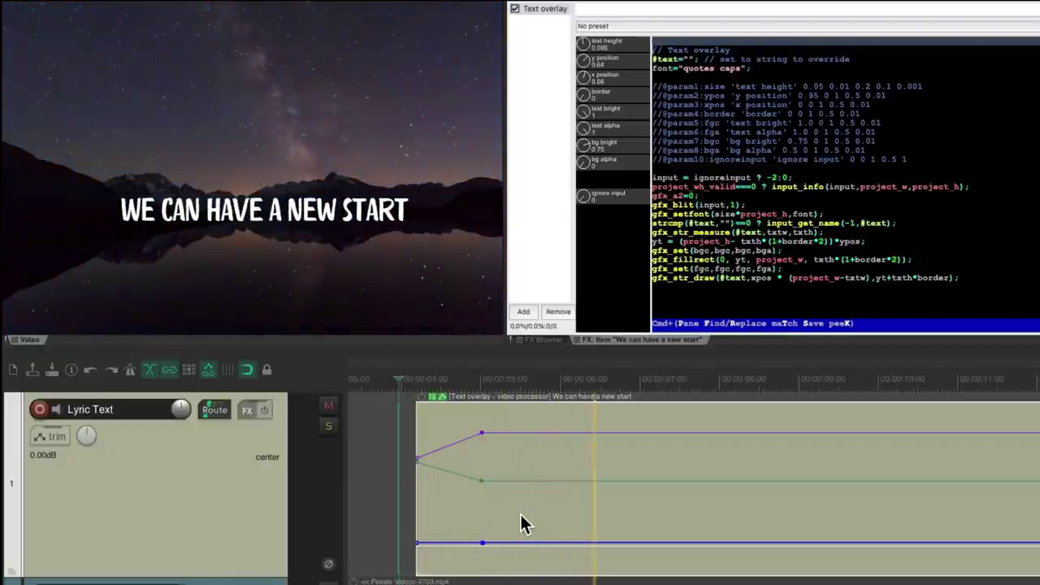
scroll(525, 523, "up", 3)
key("space")
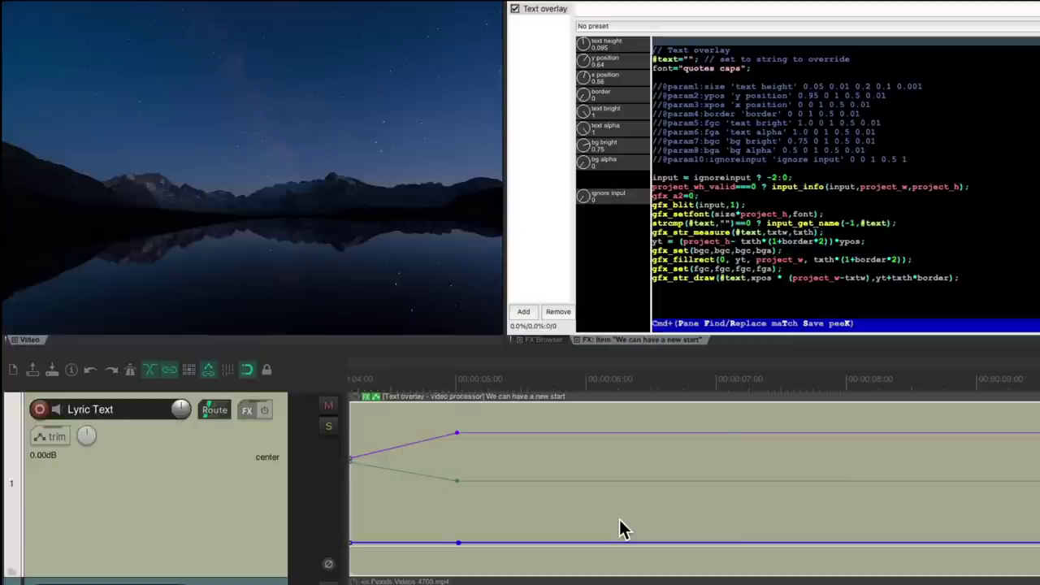
scroll(619, 528, "left", 3)
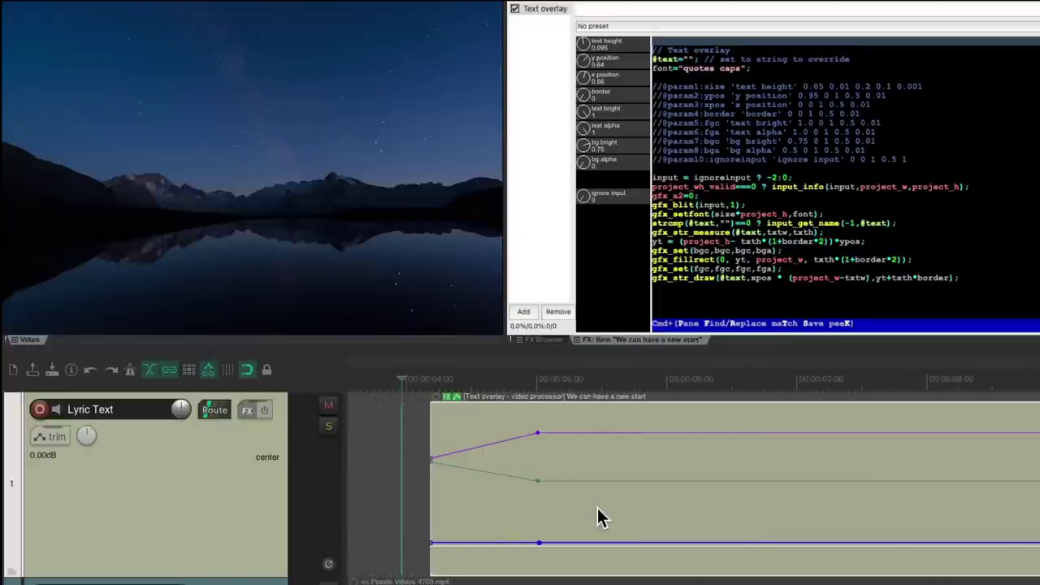
key("space")
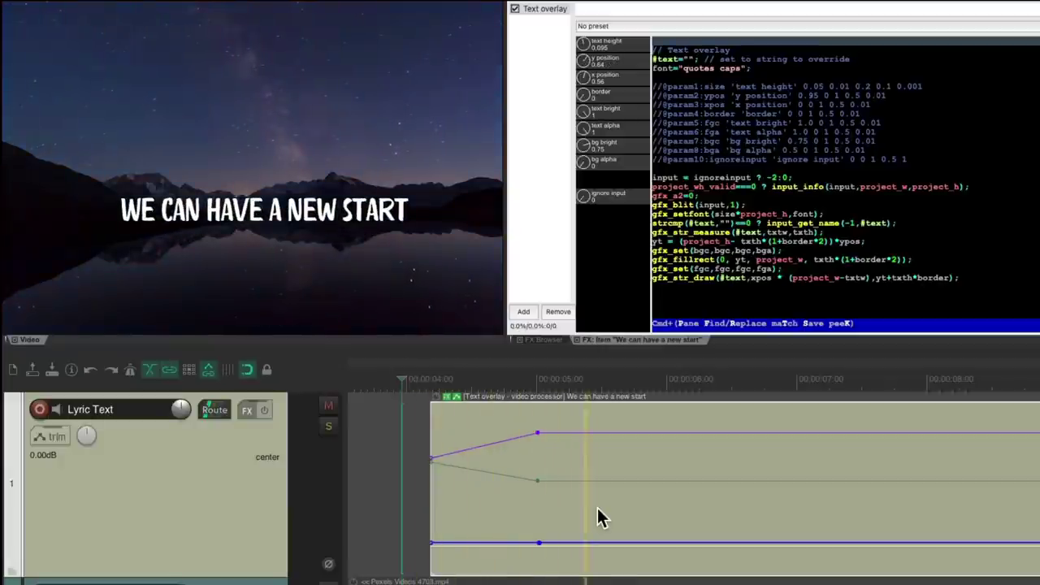
key("space")
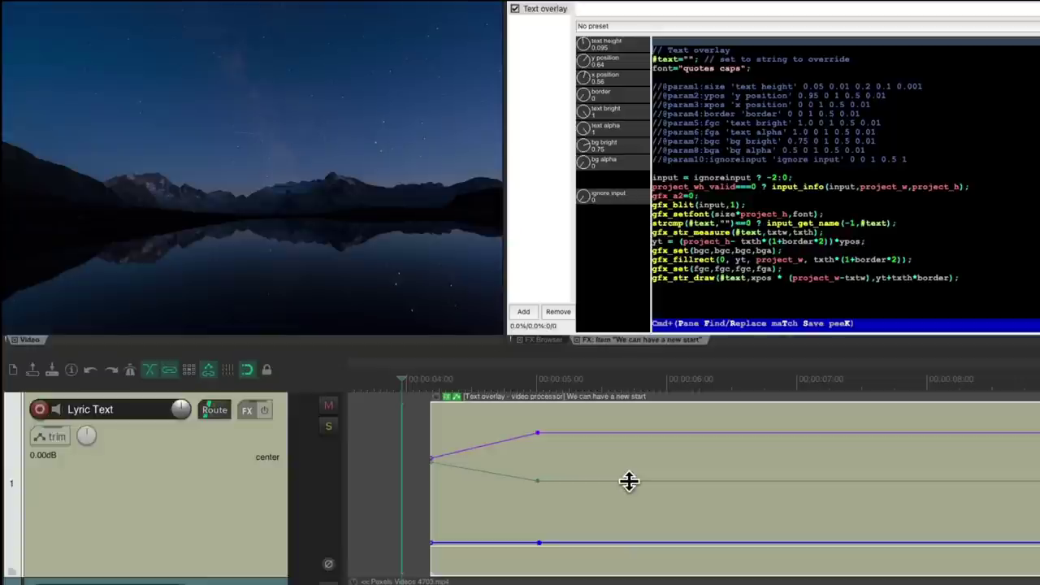
Split the lyric item at about 5.7 s and delete the part after the split
left_click(629, 481)
key("s")
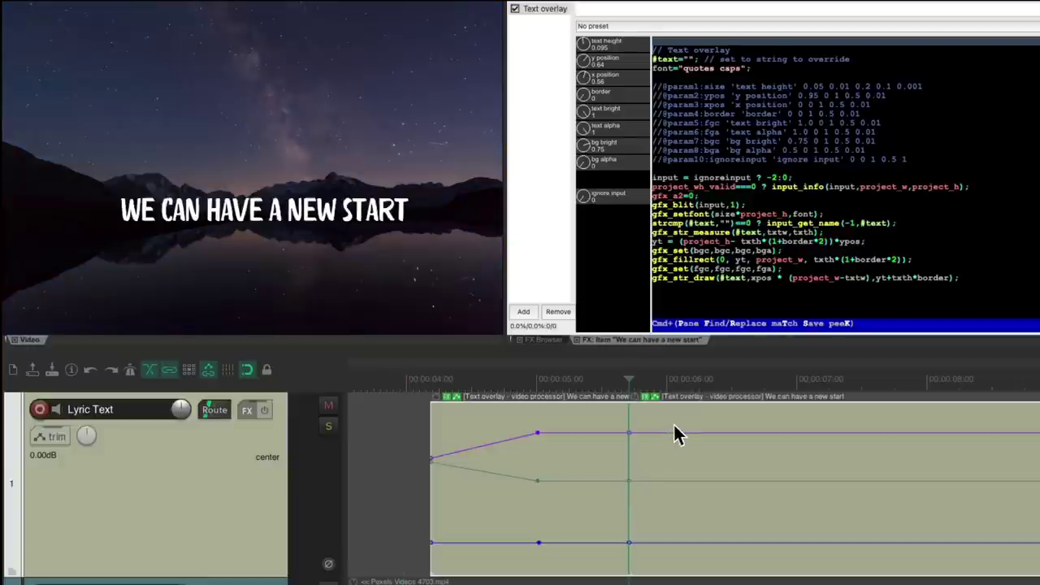
key("Delete")
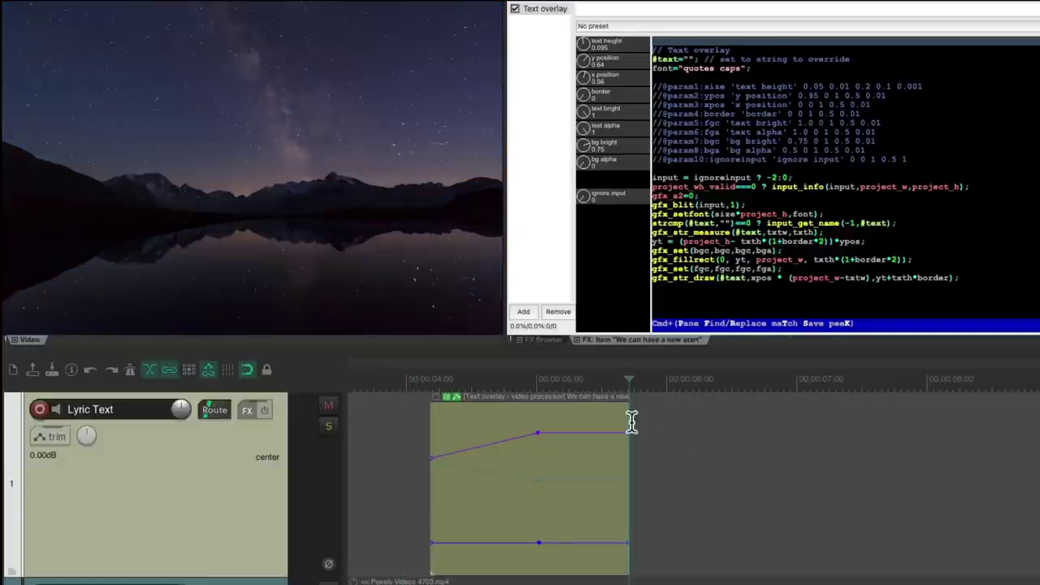
Play the shortened lyric item, and lower the last point of its text height envelope to 0.082
left_click(400, 480)
key("space")
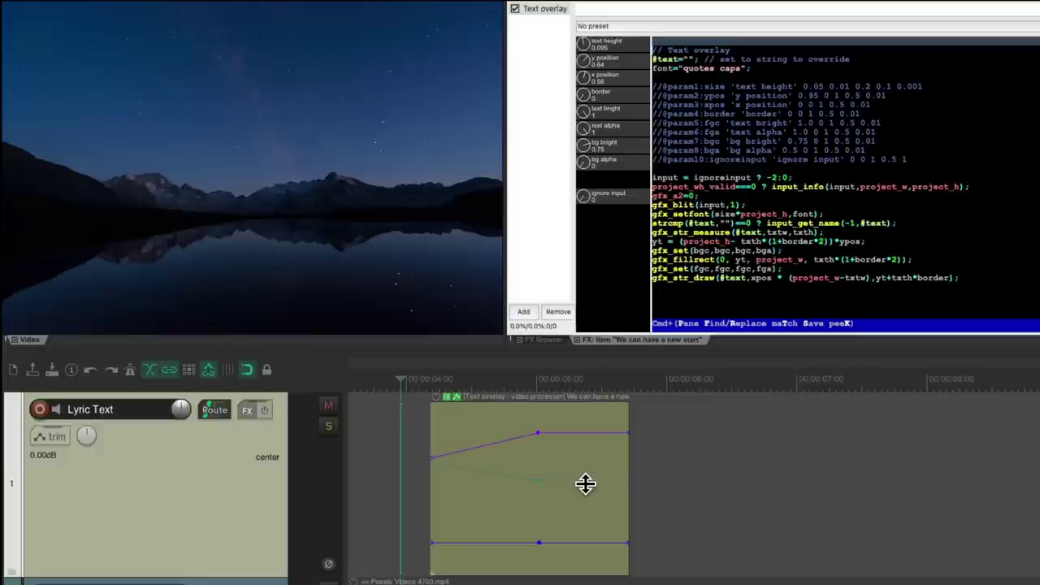
mouse_move(627, 437)
left_mouse_down()
mouse_move(627, 446)
mouse_move(627, 435)
left_mouse_up()
key("space")
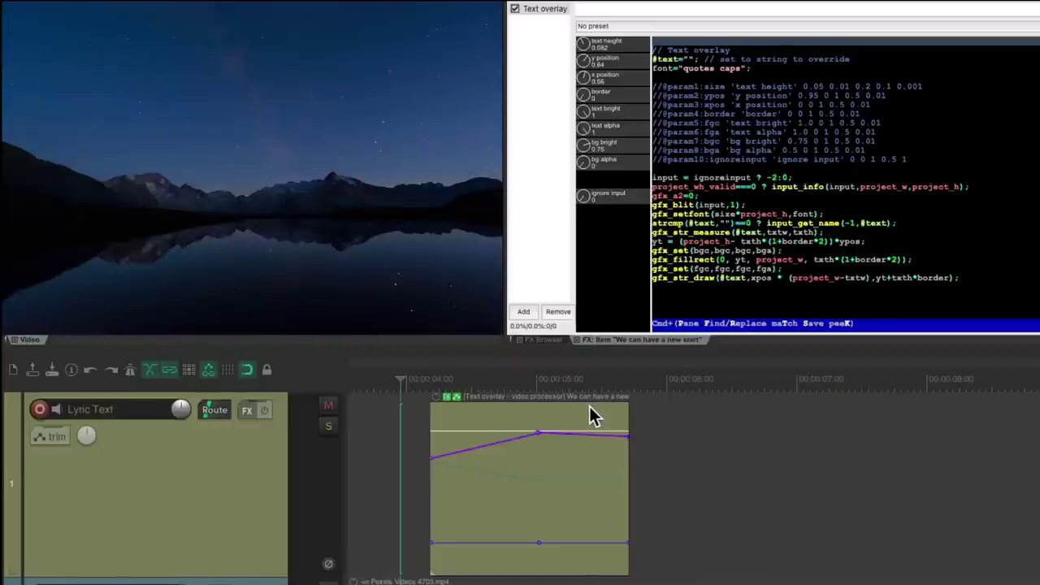
Duplicate the lyric item directly after the original and time-stretch the copy so it ends at about 8.2 s
left_click(555, 417)
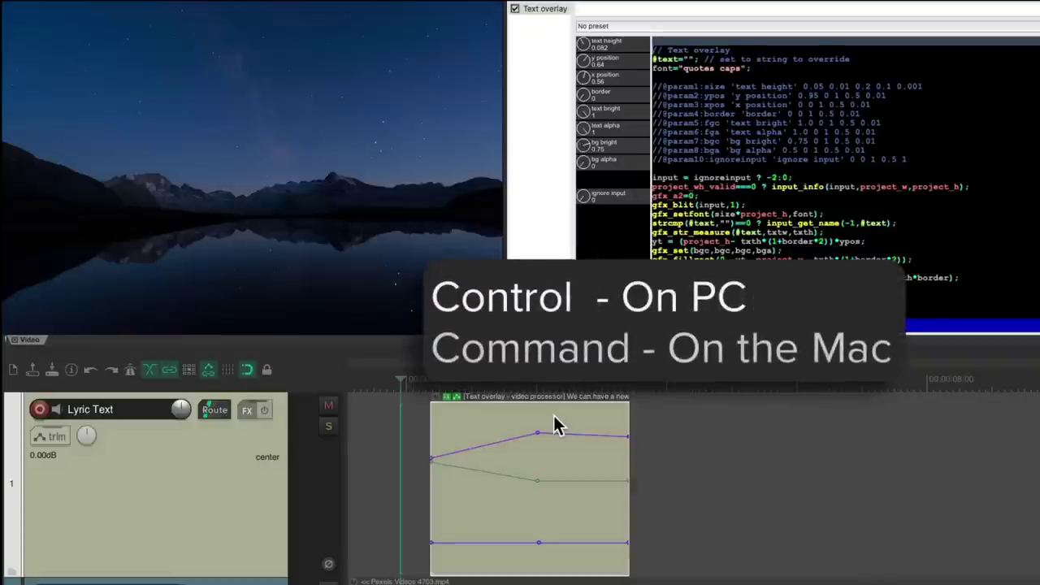
left_click_drag(555, 421, 770, 458)
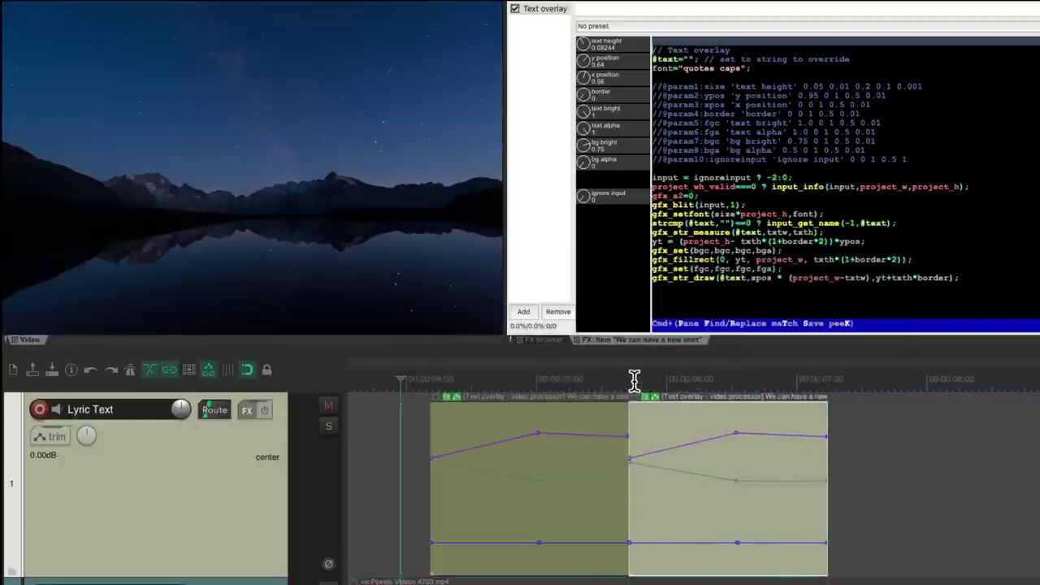
left_click(634, 379)
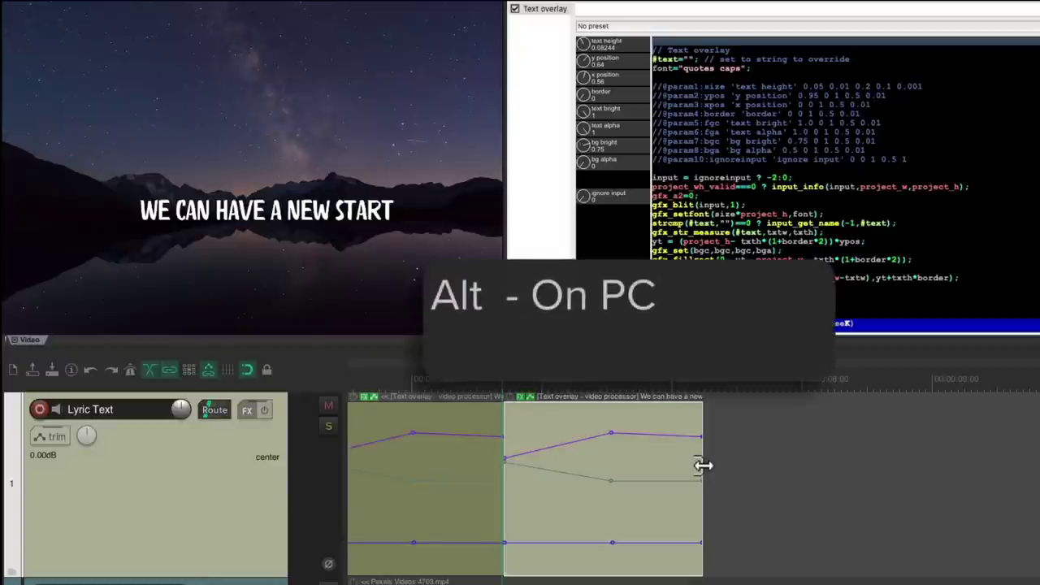
left_click_drag(703, 464, 833, 467)
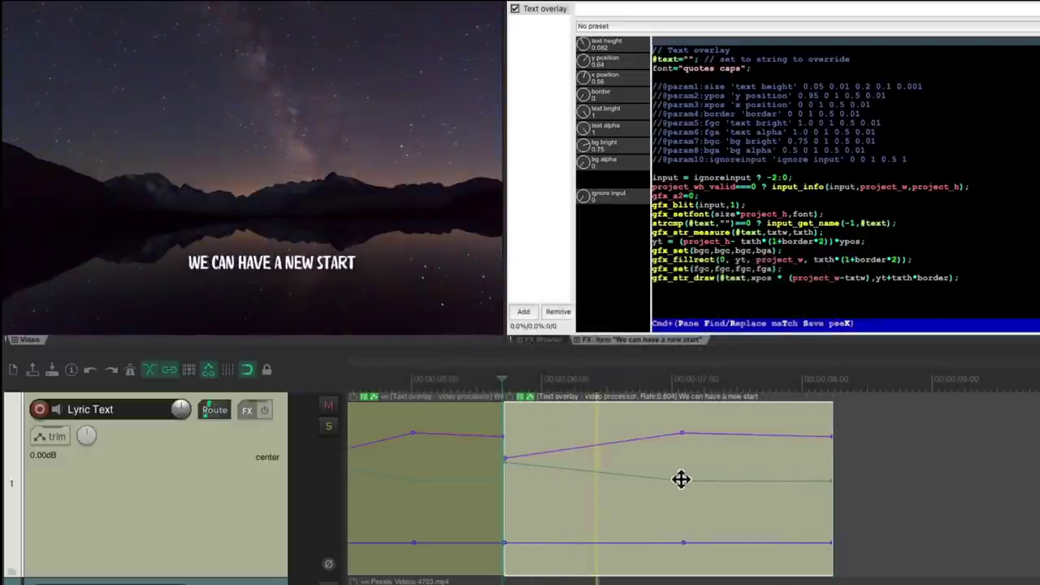
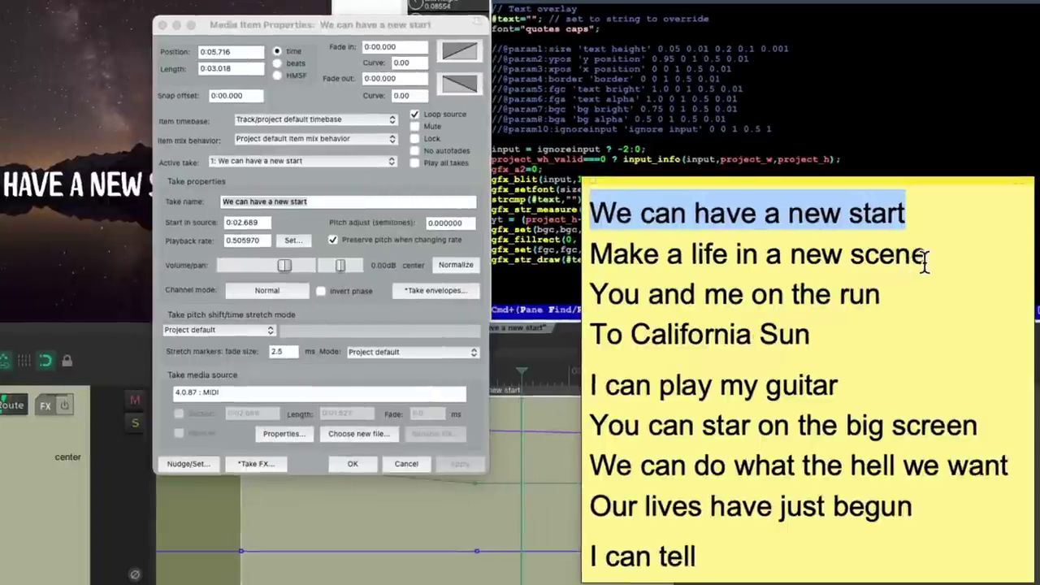
Copy the second line of the lyrics note and set the copied item's take name to "Make a life in a new scene"
left_click_drag(924, 258, 599, 249)
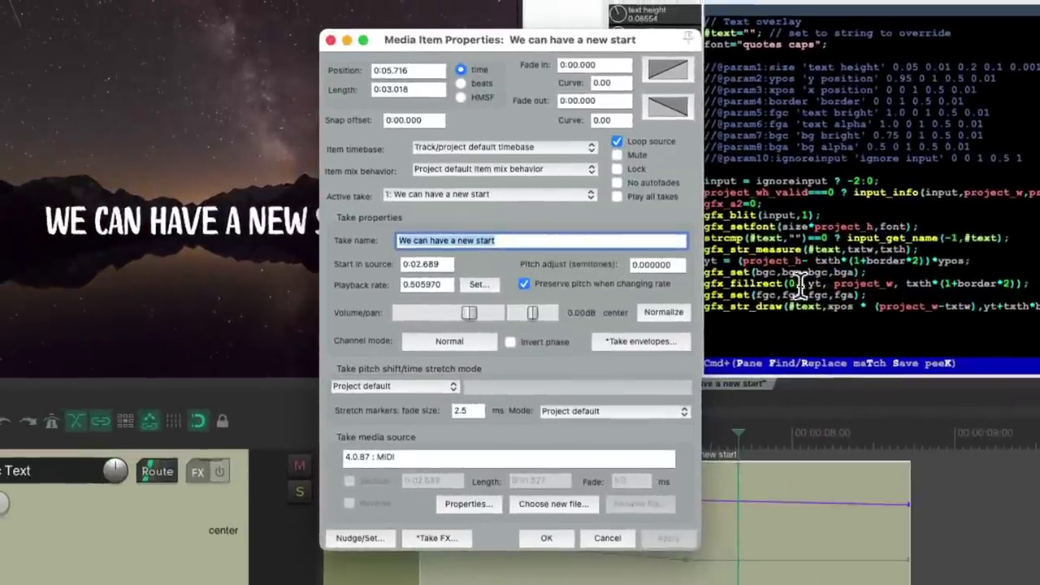
type("Make a life in a new scene")
key("Return")
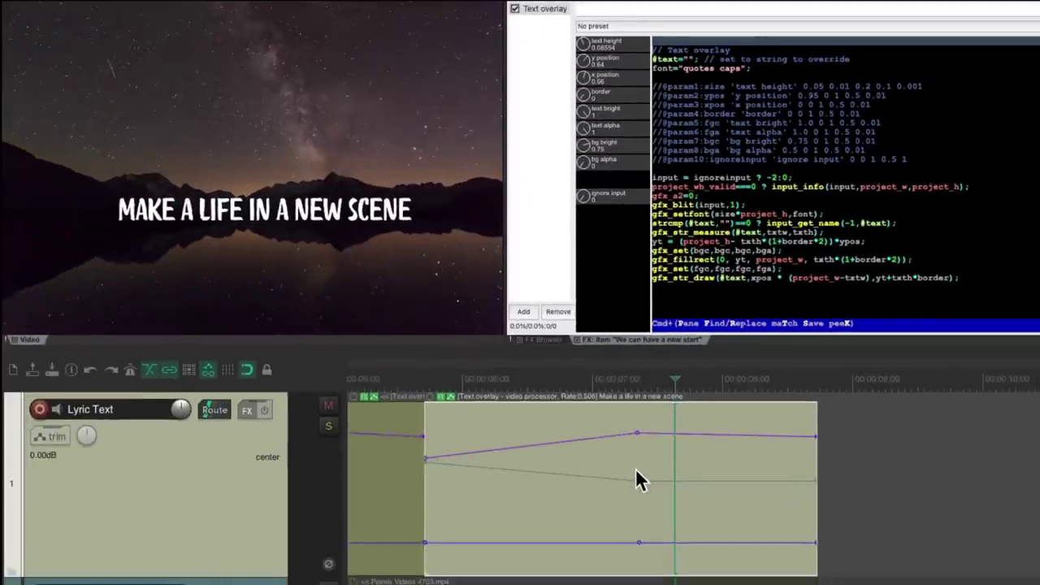
Review both lyric items in sequence from before the first one, and place the edit cursor inside the second item
left_click(420, 379)
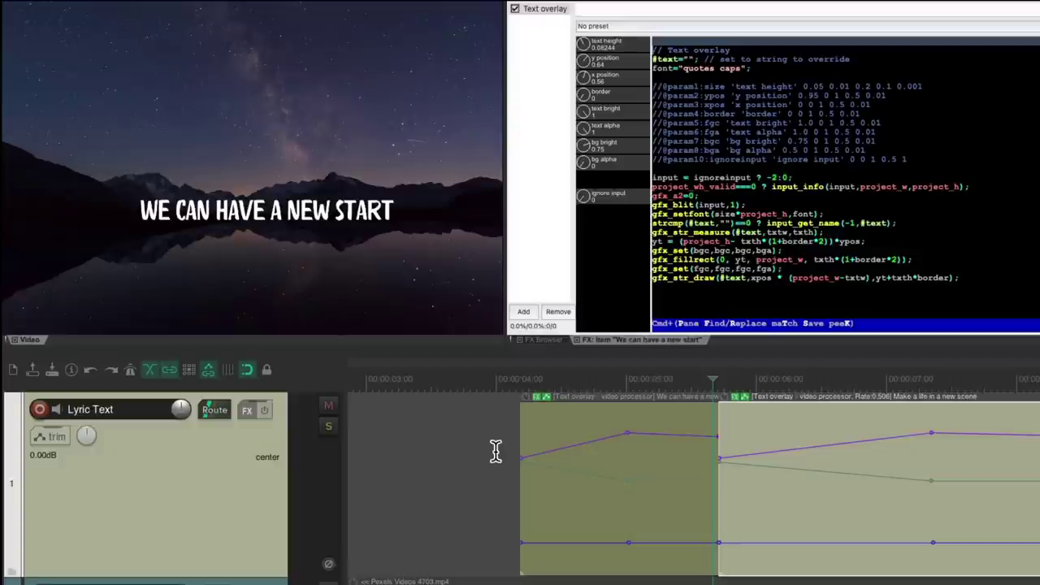
left_click(496, 453)
scroll(495, 451, "down", 2)
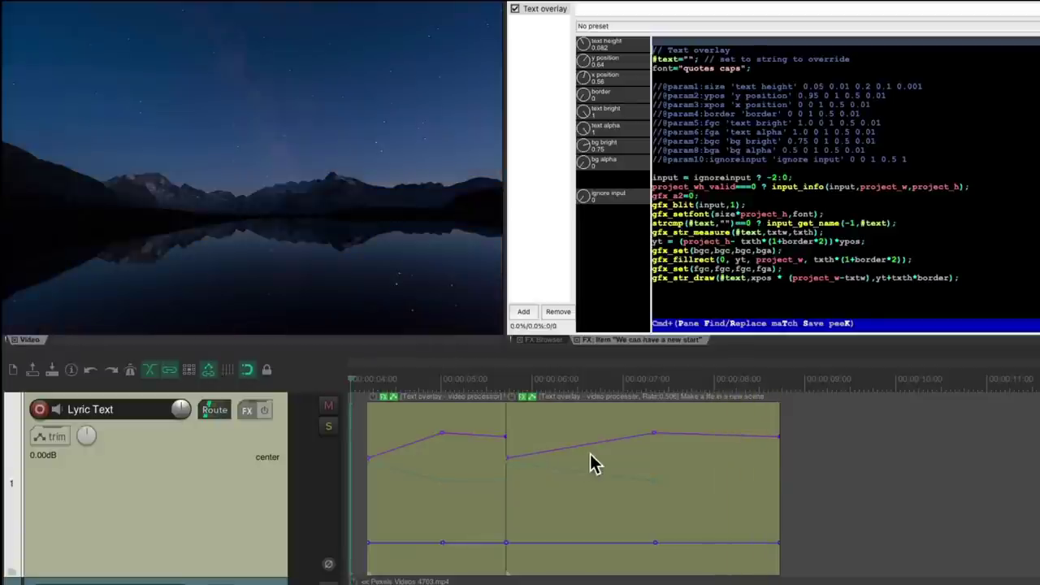
left_click(693, 383)
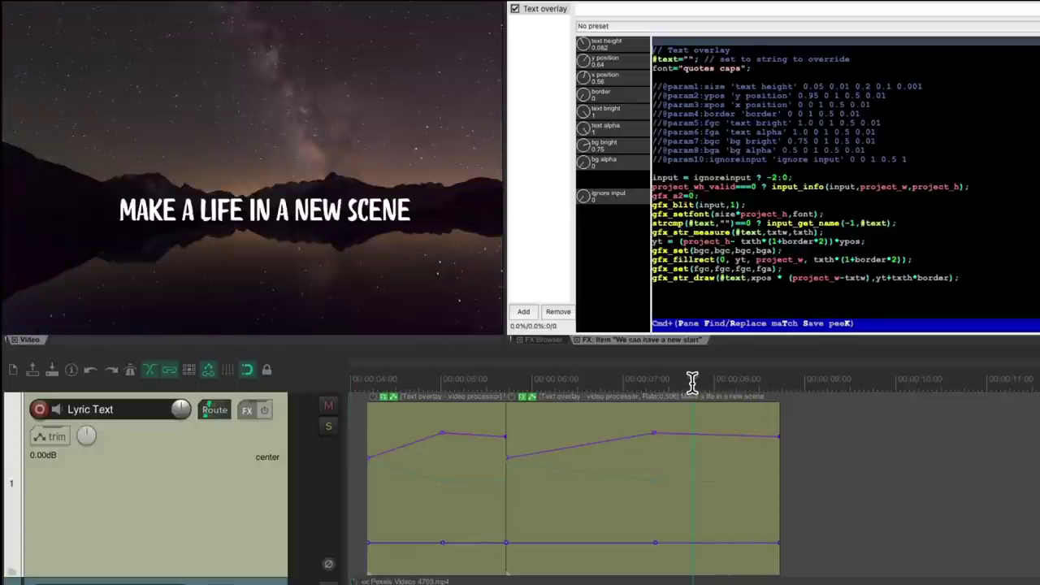
Open the second lyric item's Text overlay effect and change its font to "daily", saving the code
left_click(521, 399)
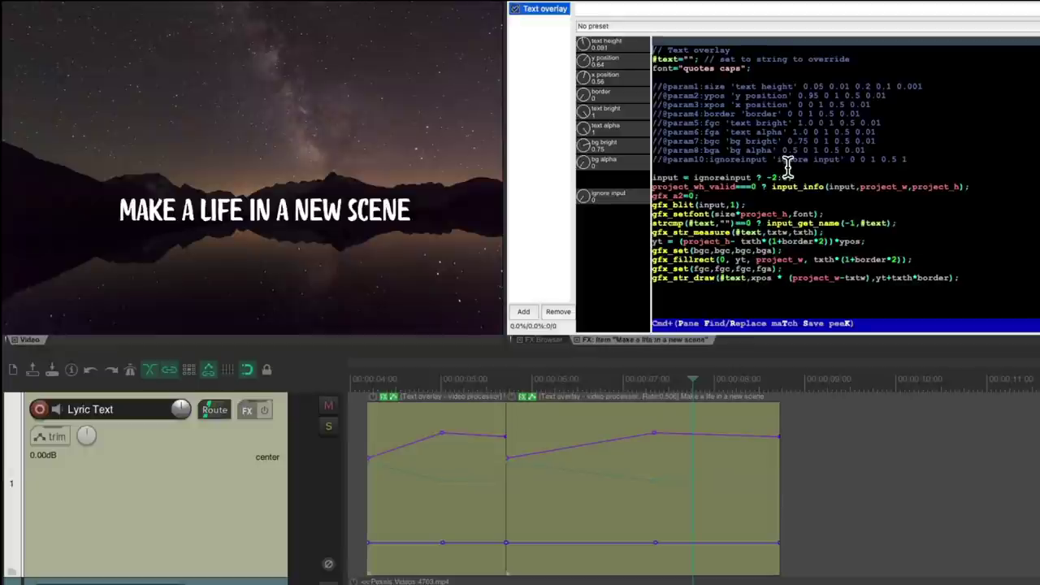
double_click(734, 70)
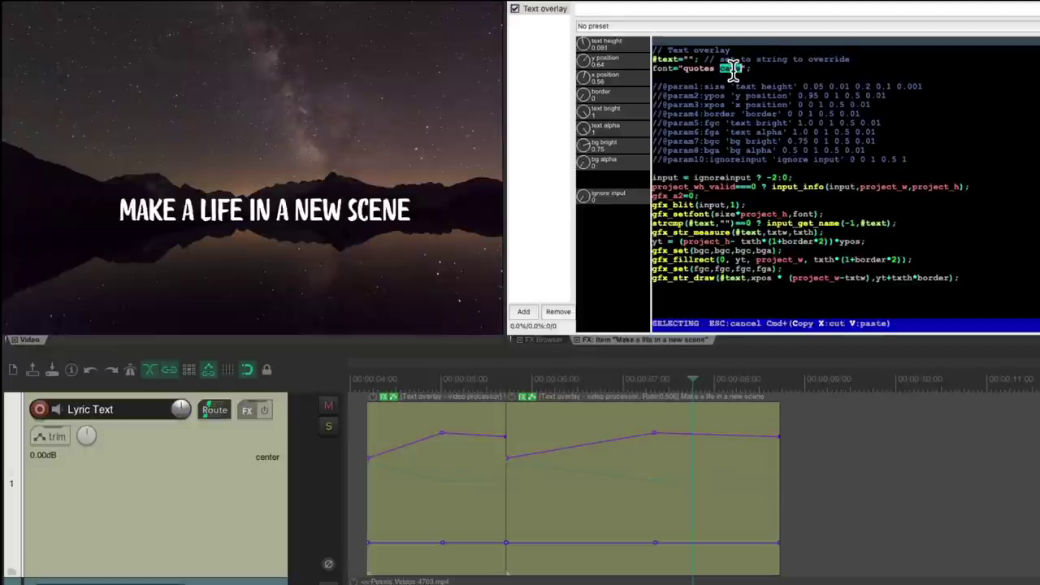
key("super+x")
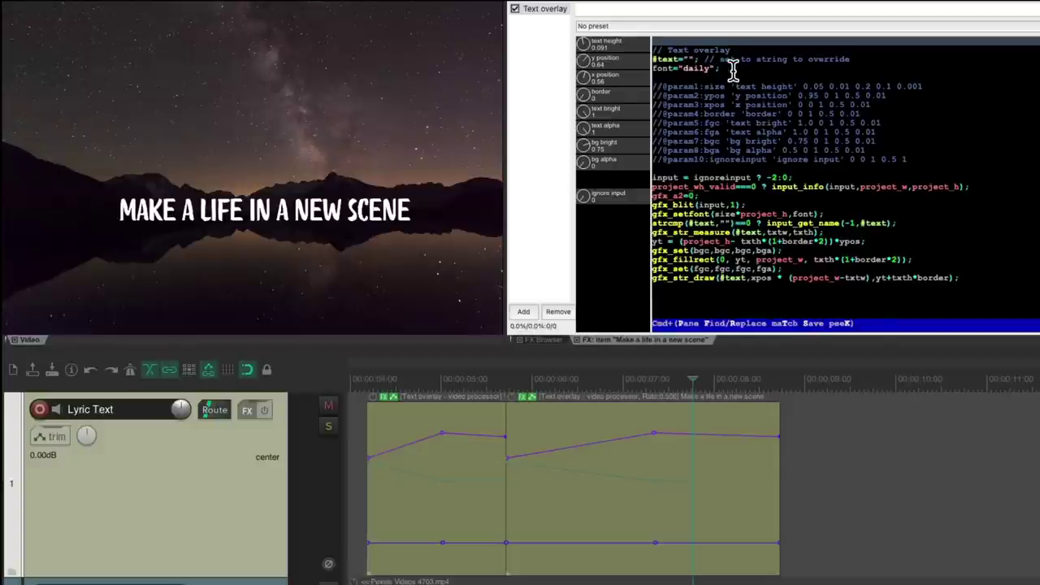
key("super+s")
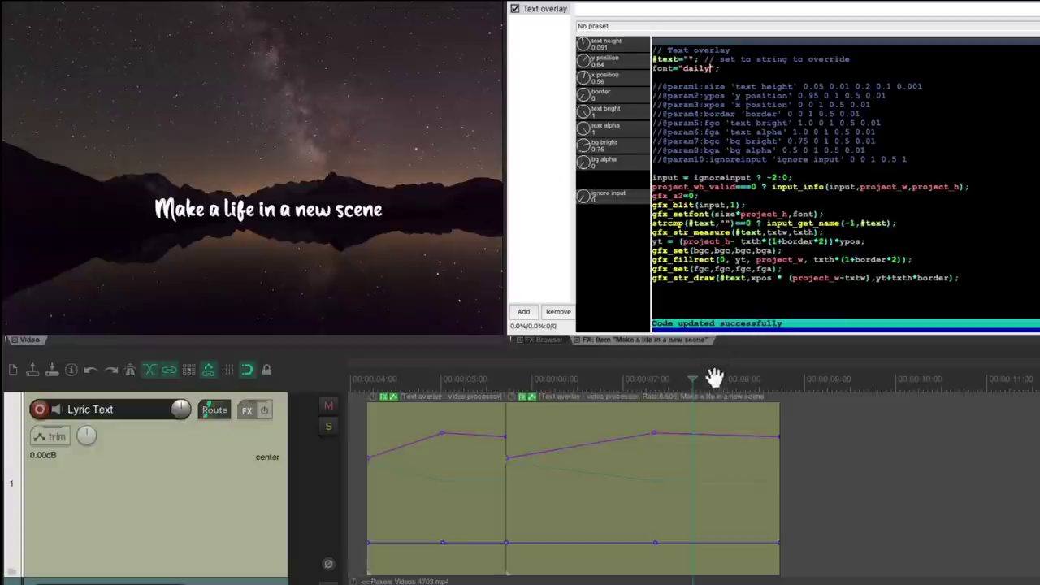
Shape the second item's envelopes so text height falls from about 0.2 to 0.115, y position rises from near 0 to 0.43, and x position ends at 0.59
left_click_drag(779, 443, 720, 490)
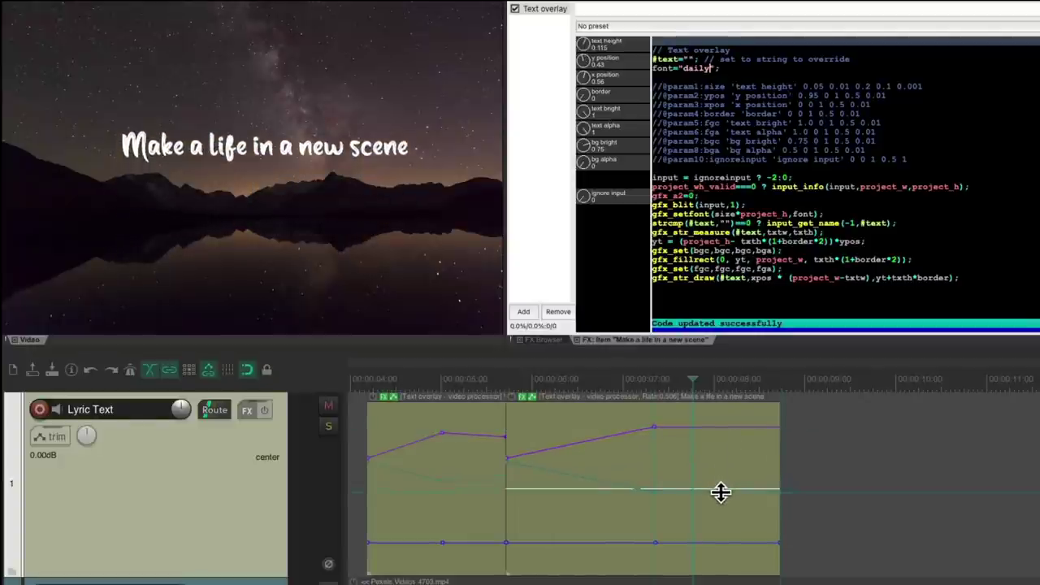
left_click_drag(729, 538, 727, 541)
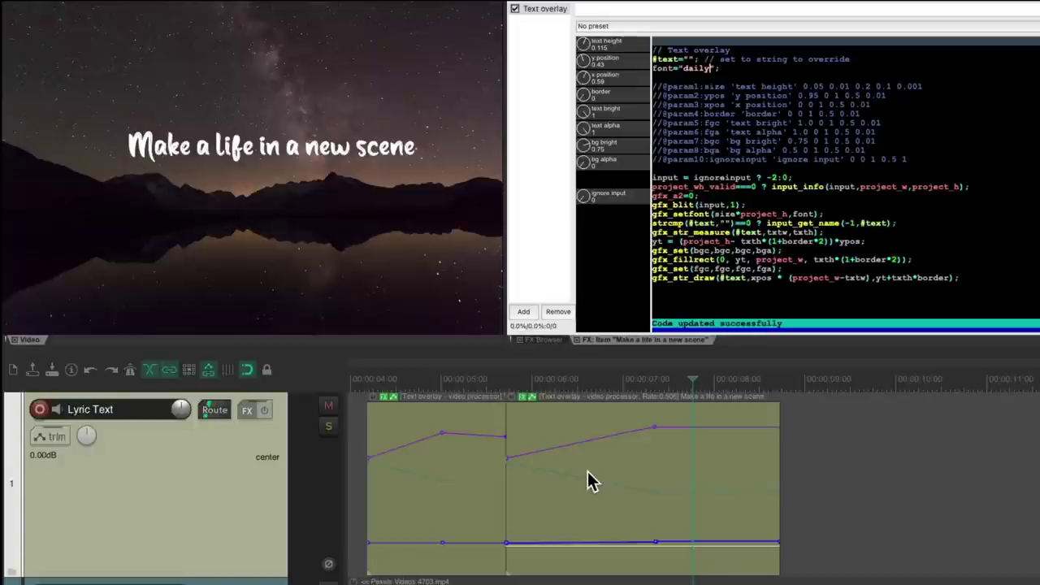
left_click(498, 380)
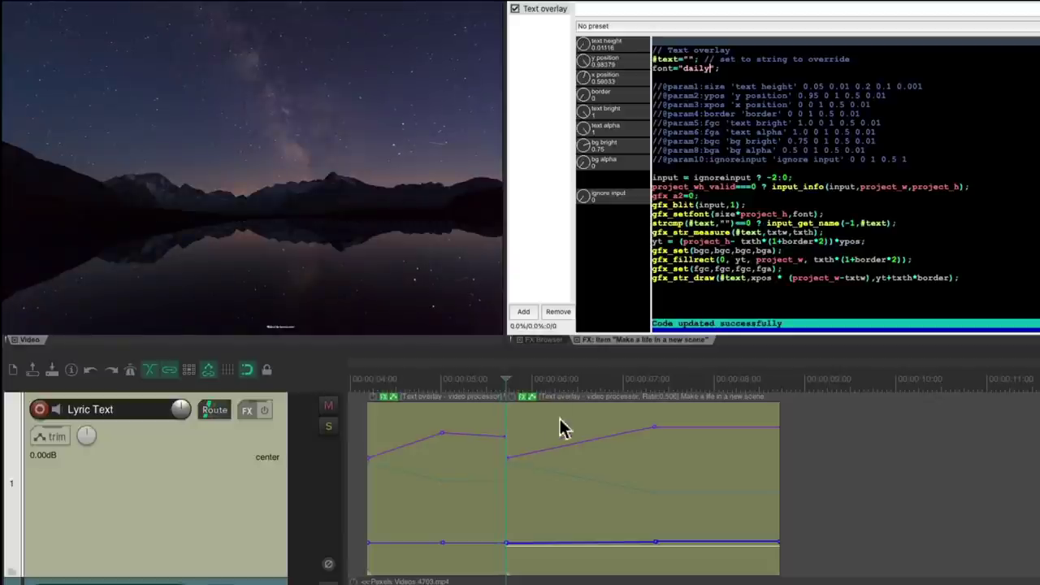
left_click_drag(503, 456, 505, 396)
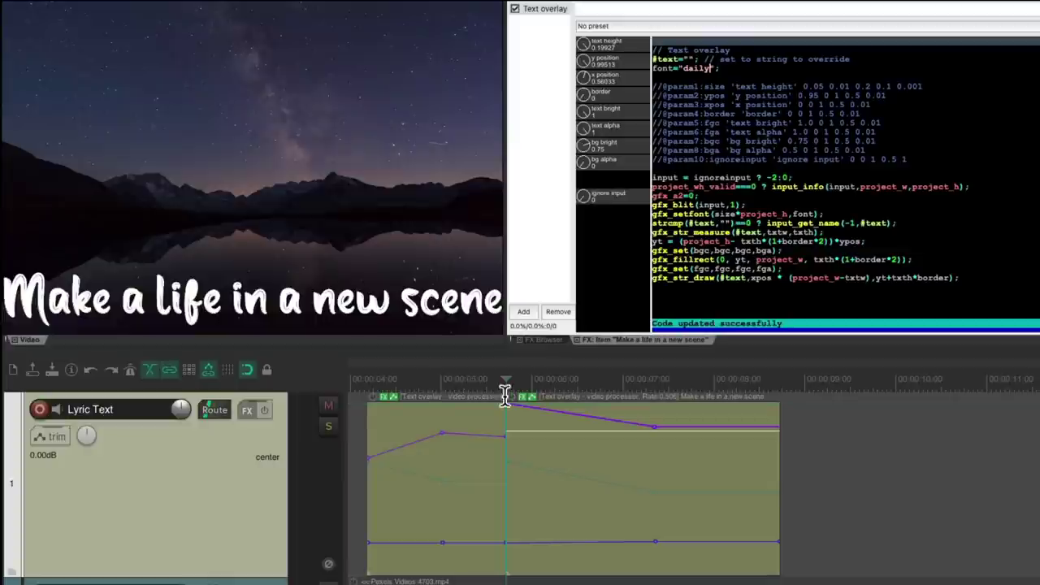
left_click_drag(507, 462, 501, 533)
key("space")
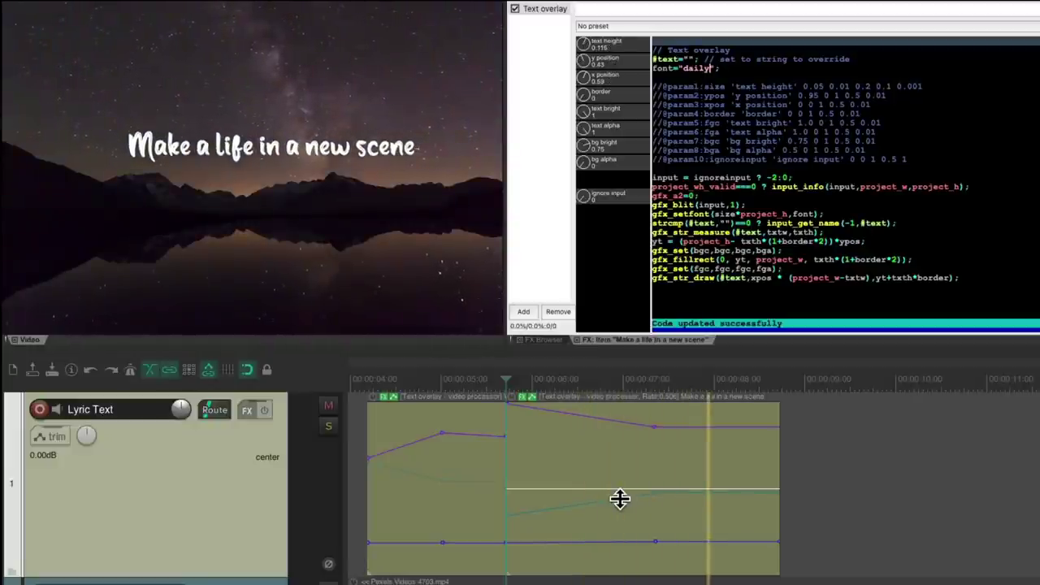
Move the second item's three middle envelope points back to about 6.7 s, and bend the y position down to about 0.32 near the item's end
left_click_drag(653, 427, 593, 426)
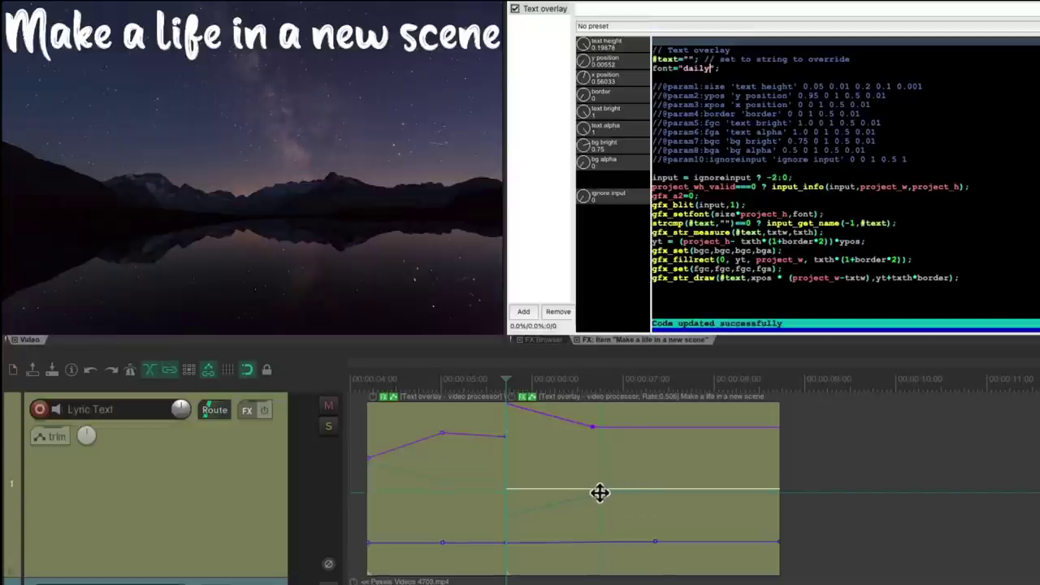
left_click_drag(643, 538, 594, 542)
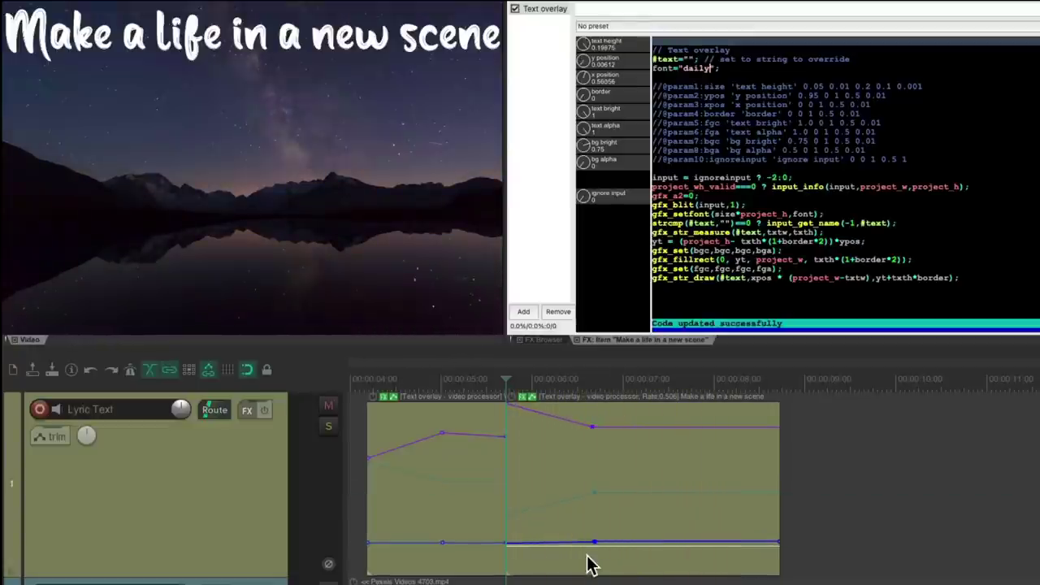
left_click(771, 493)
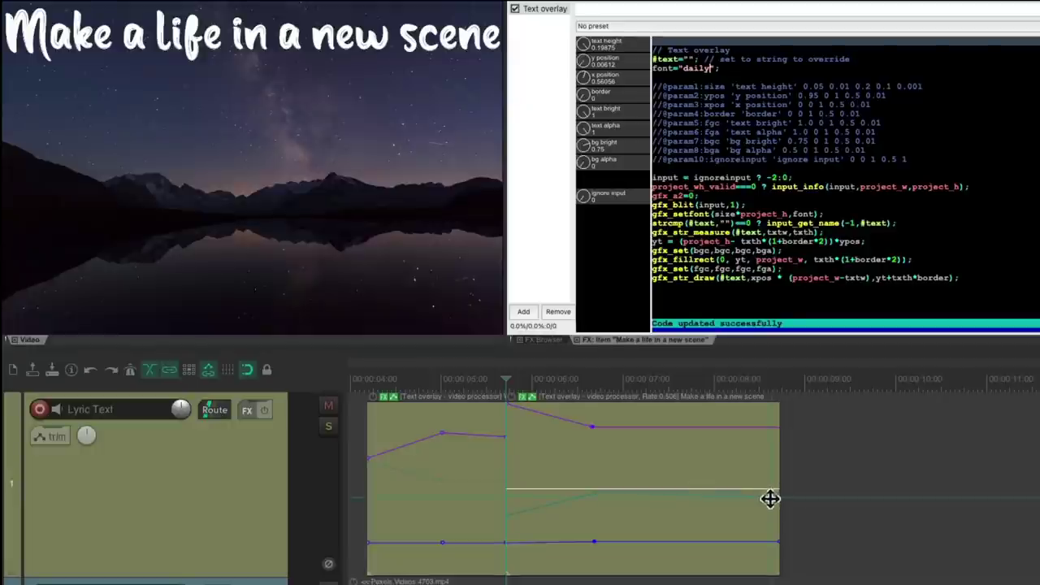
key("space")
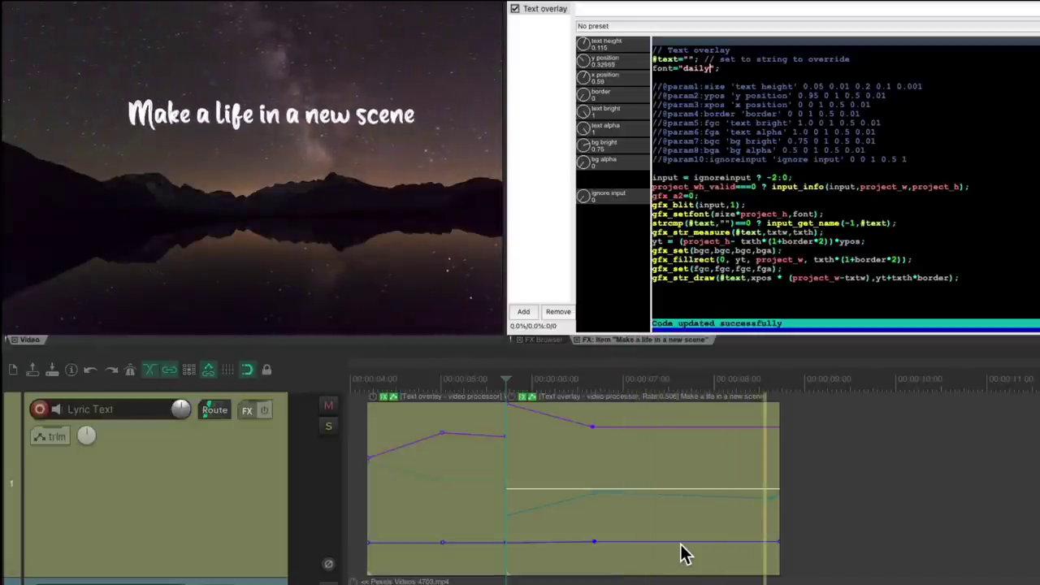
key("space")
Play both lyric items in sequence, starting well before the first one
scroll(587, 477, "left", 3)
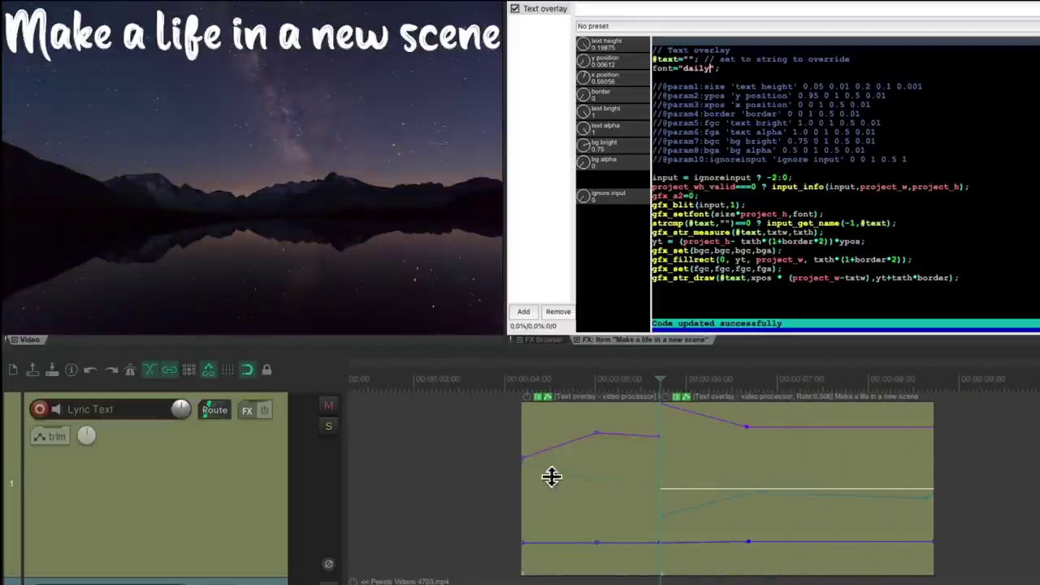
scroll(523, 488, "left", 2)
left_click(388, 481)
key("space")
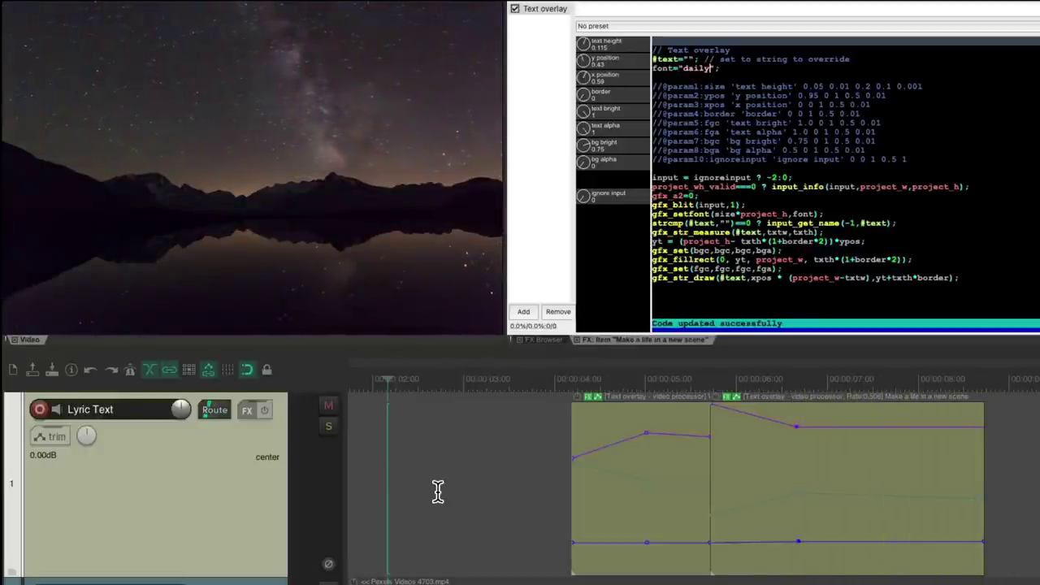
Duplicate the second lyric item directly after itself on the Lyric Text track
scroll(437, 491, "right", 3)
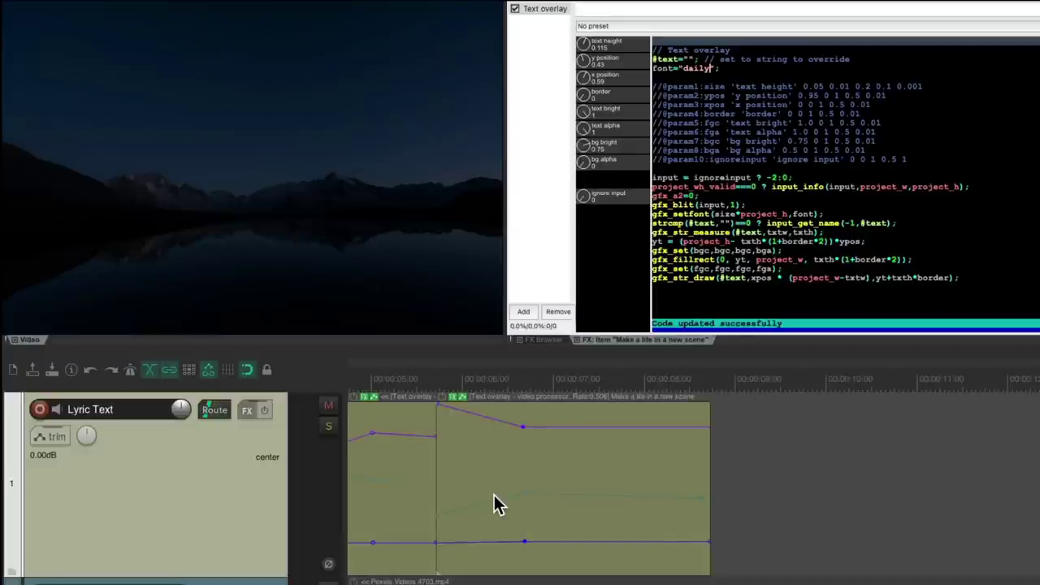
left_click(561, 446)
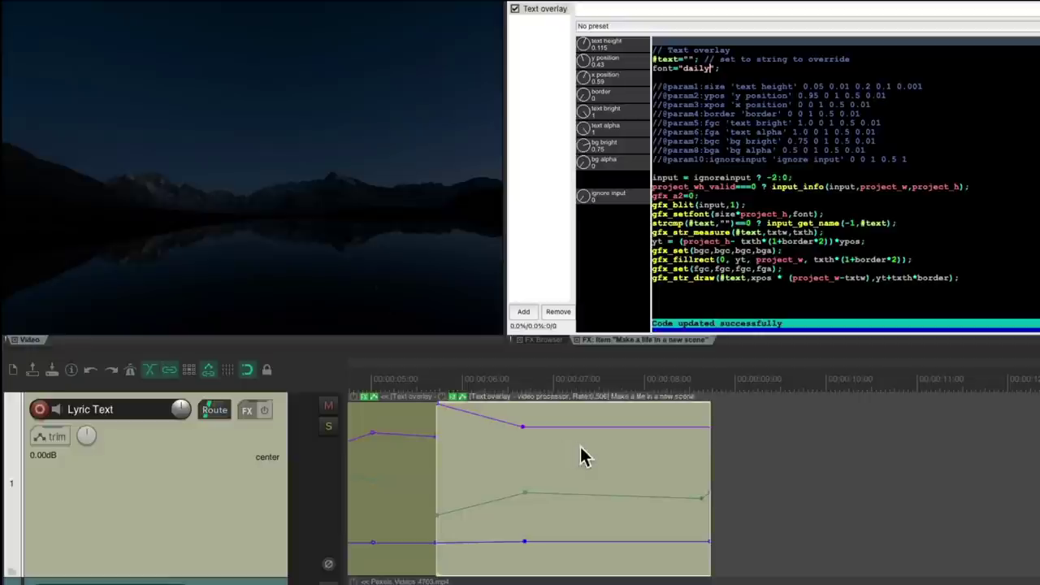
left_click_drag(560, 446, 825, 487)
scroll(721, 486, "right", 5)
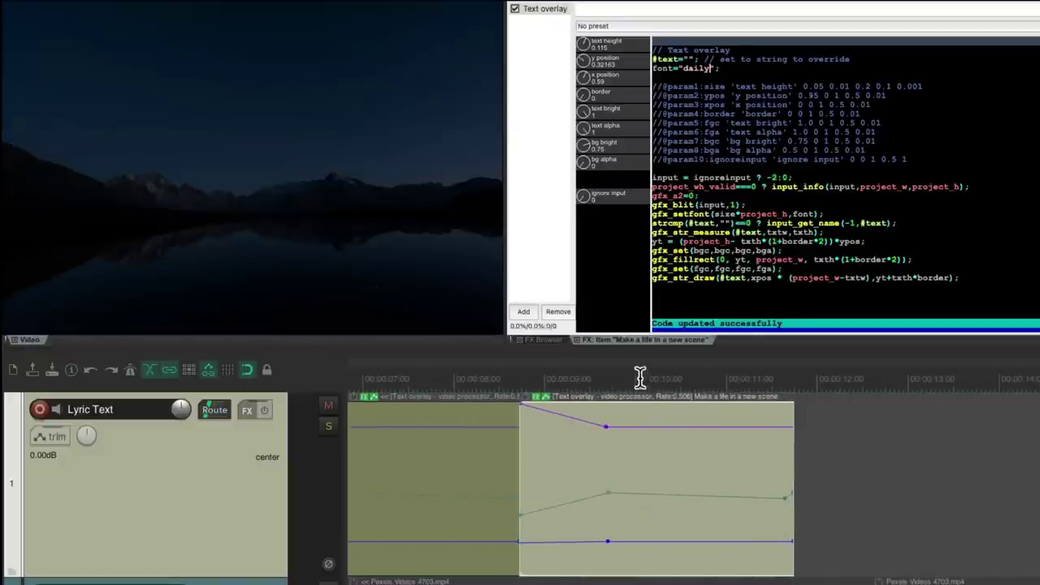
Time-stretch the new copy so it ends at about 11.56 s, and delete the dipped y position point near its end
left_click(640, 378)
left_click(502, 376)
key("space")
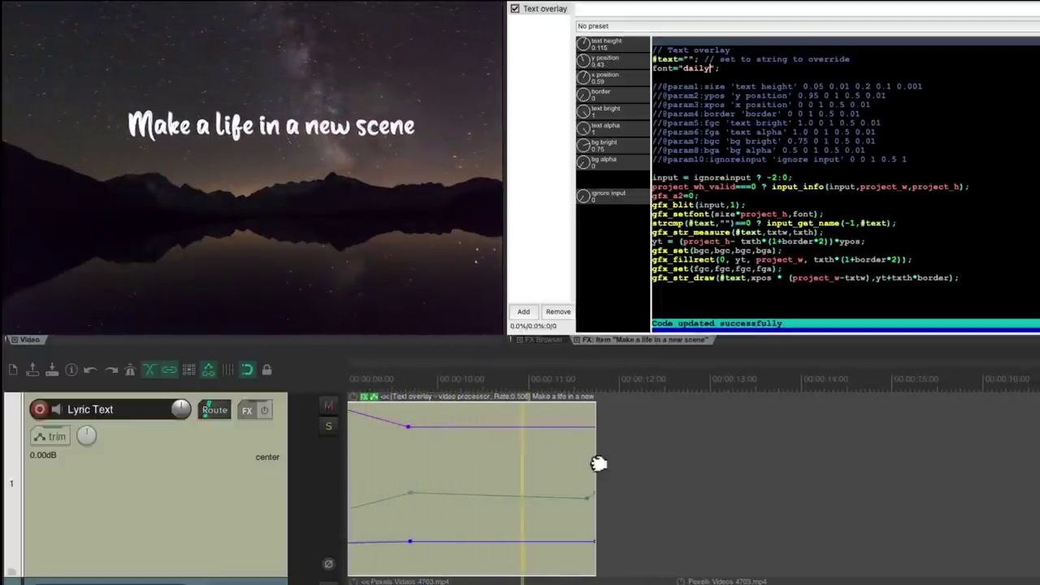
left_click_drag(598, 464, 567, 467)
left_click(438, 388)
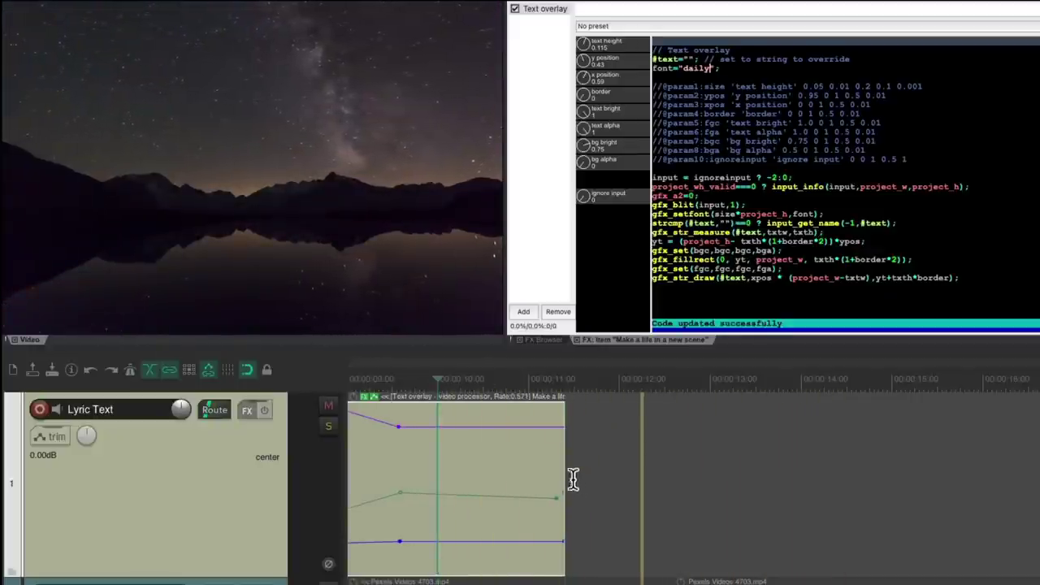
left_click_drag(569, 477, 581, 477)
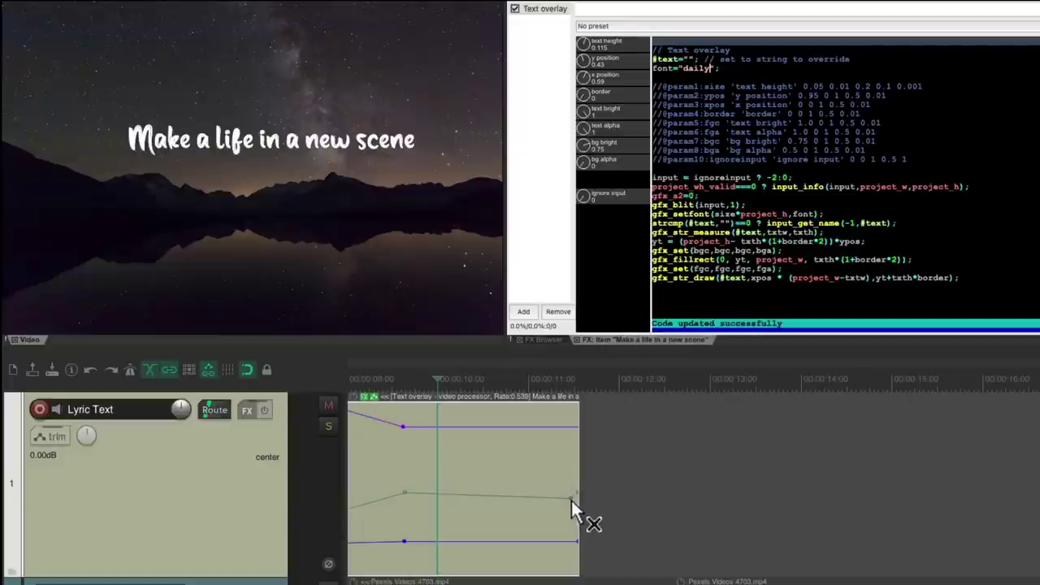
scroll(629, 511, "left", 3)
scroll(629, 510, "left", 1)
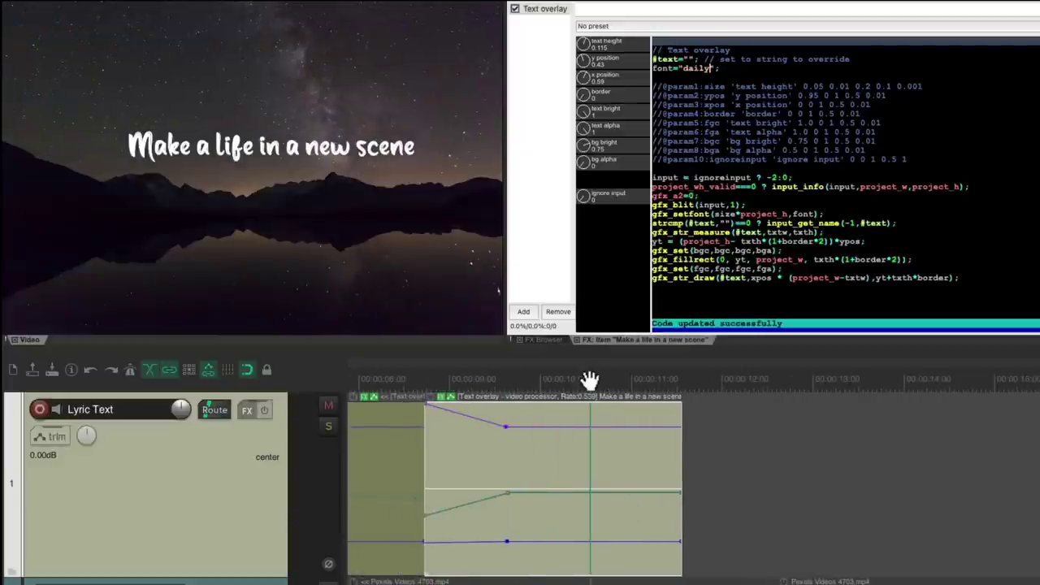
Change the third lyric item's Text overlay font to "dk running hipster" and save the code
key("ctrl")
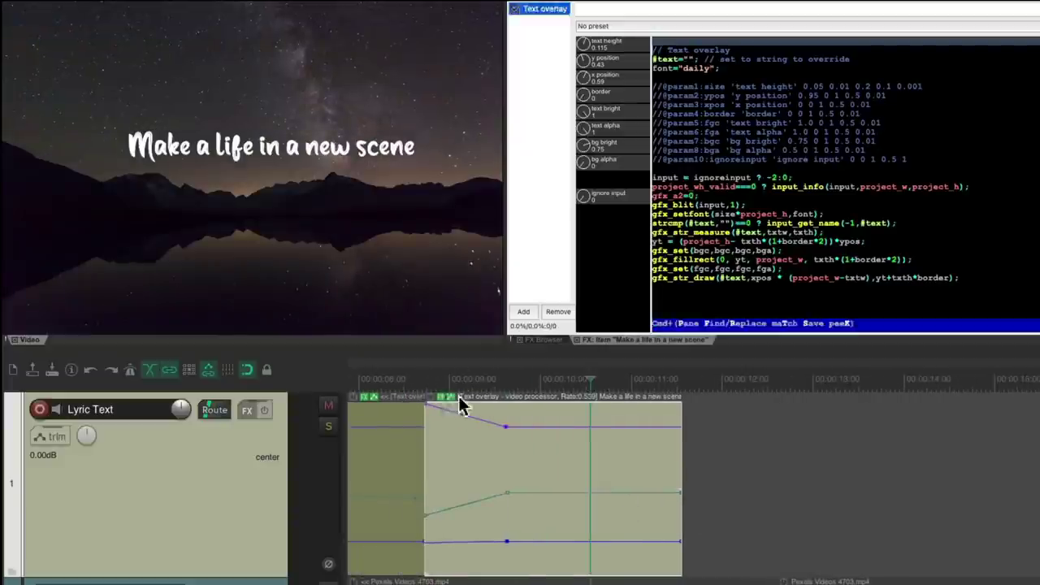
double_click(698, 68)
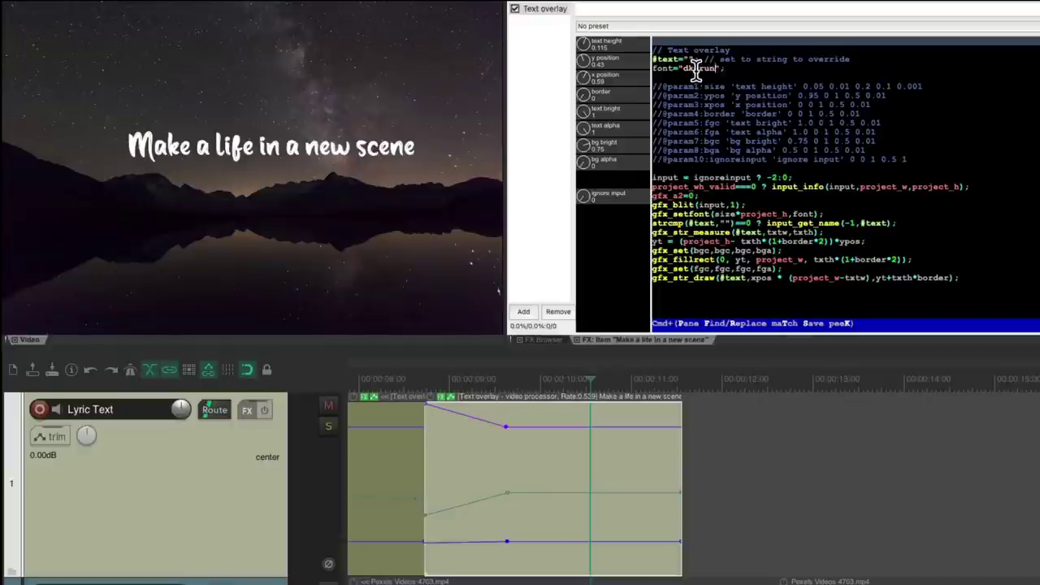
key("super+s")
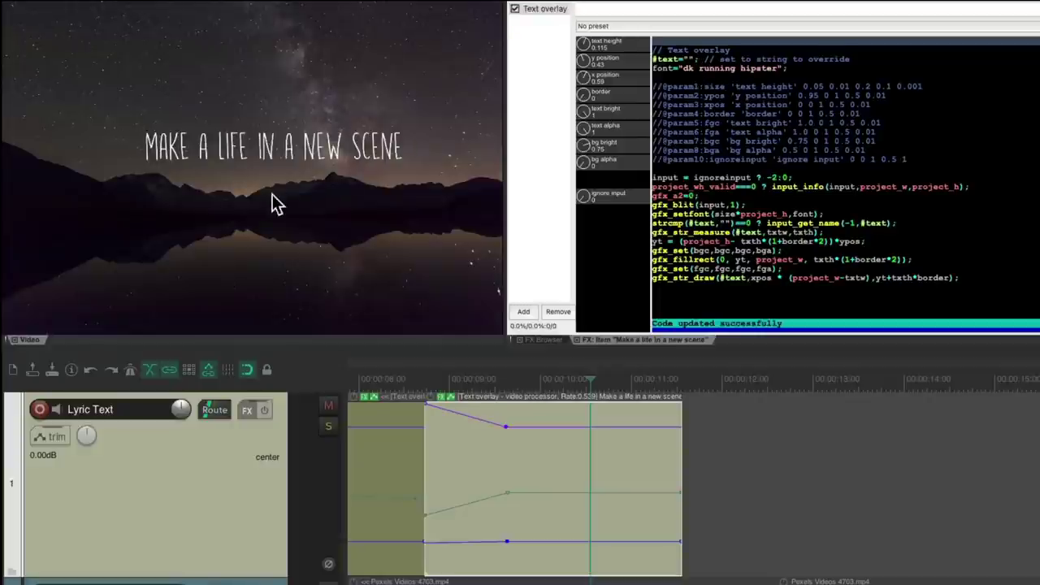
Set the third item's sustained envelope levels to text height 0.125, y position 0.95 and x position 0.98
left_click_drag(550, 490, 550, 471)
left_click_drag(562, 427, 562, 423)
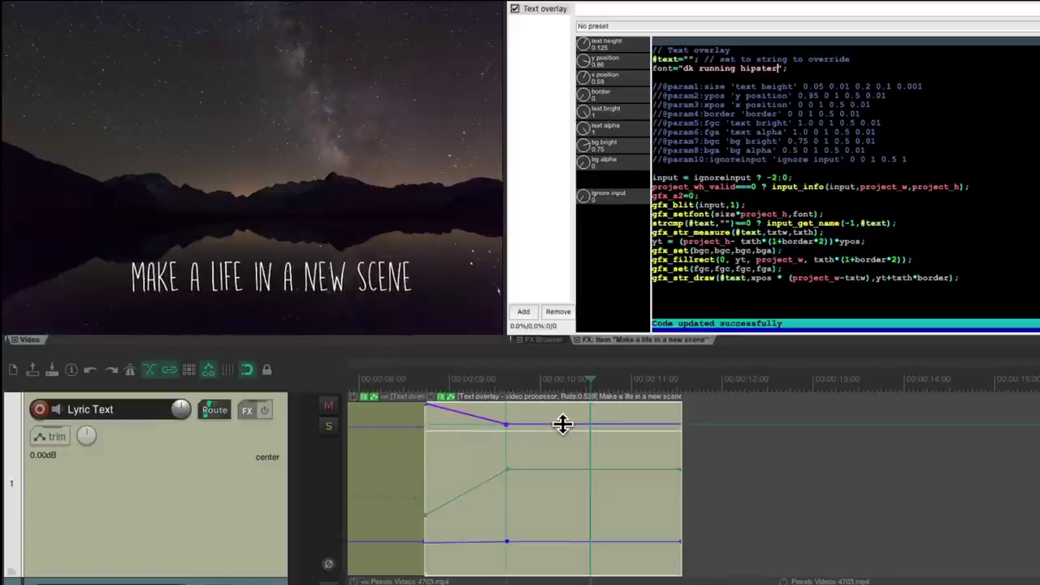
left_click_drag(568, 541, 573, 520)
left_click_drag(573, 461, 569, 465)
Set the third item's starting envelope points to text height about 0.095, y position near 0.95 and the lowest x position
left_click_drag(425, 405, 425, 432)
left_click_drag(425, 514, 416, 463)
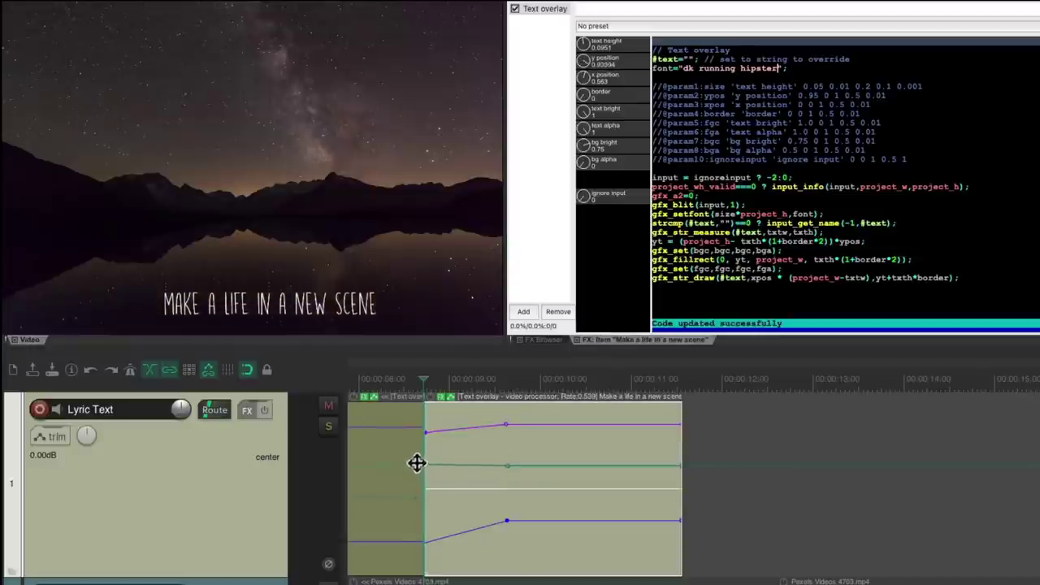
left_click_drag(425, 541, 425, 577)
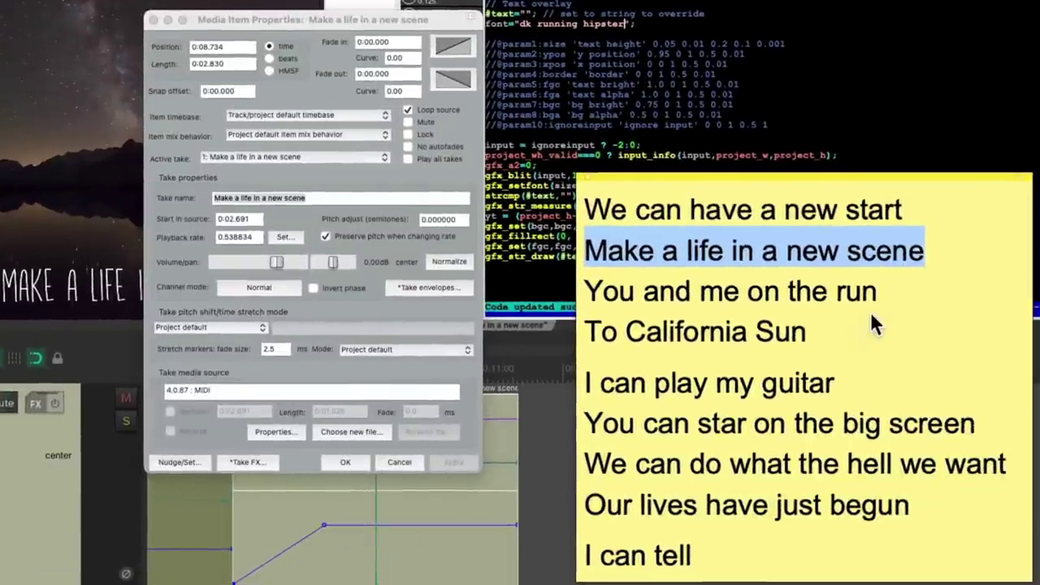
Copy the third line of the lyrics note and set the third item's take name to "You and me on the run"
left_click_drag(876, 293, 583, 294)
key("super+c")
key("super+Tab")
key("super+v")
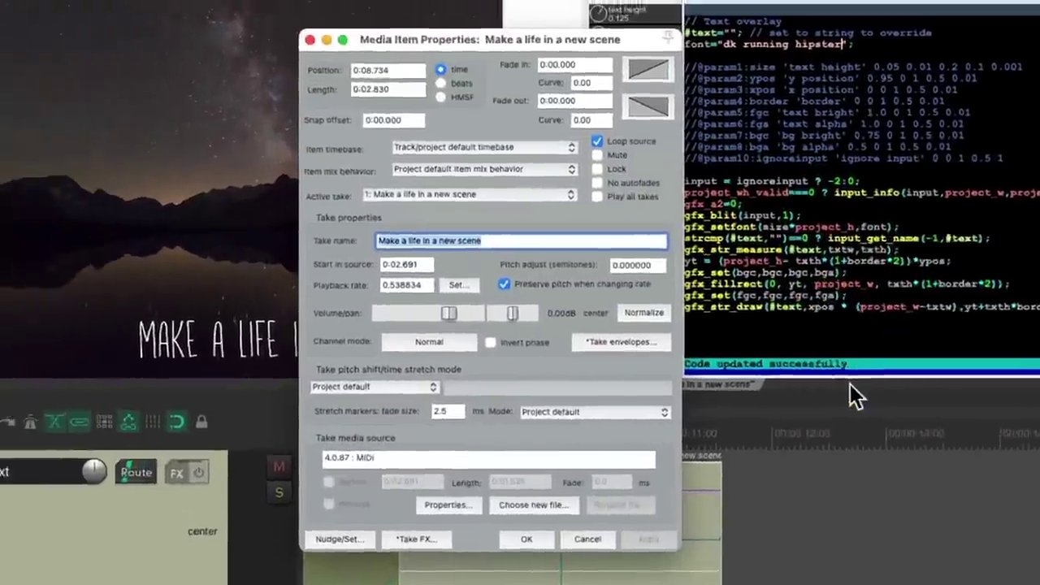
key("Return")
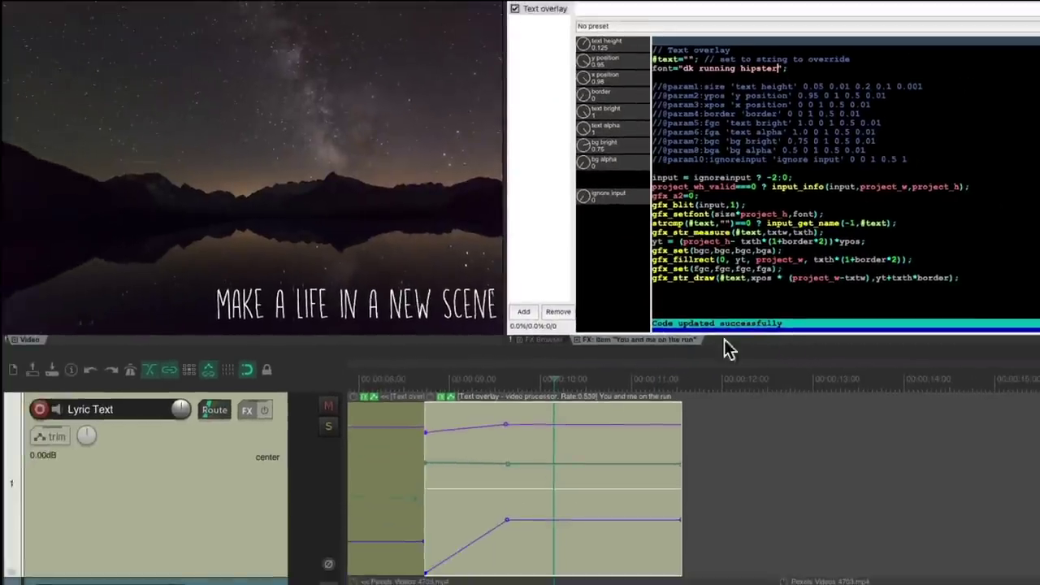
Raise the last point of the third item's text height envelope to 0.162, playing the item before and after the change
left_click(419, 390)
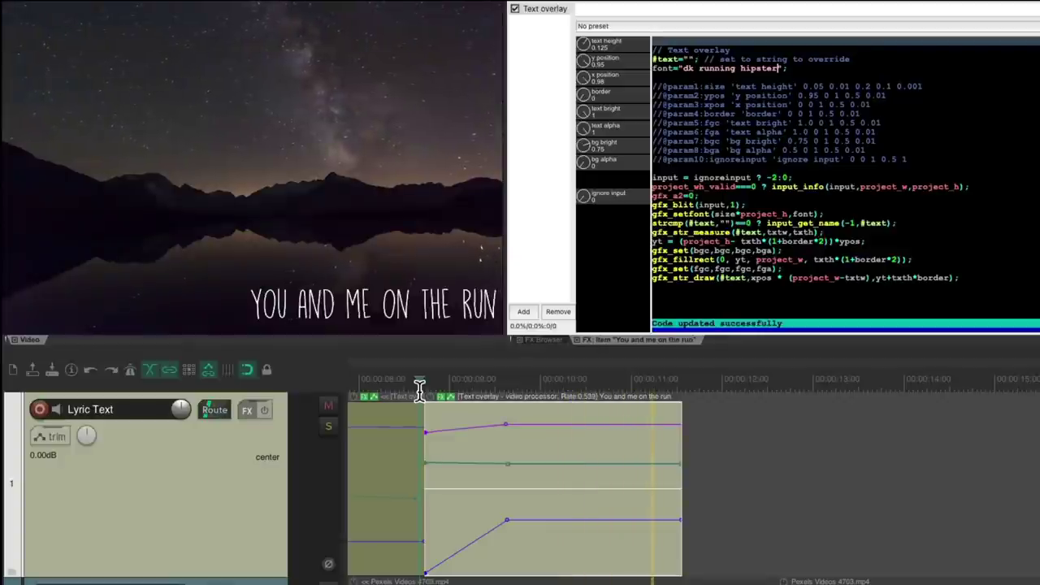
left_click(537, 382)
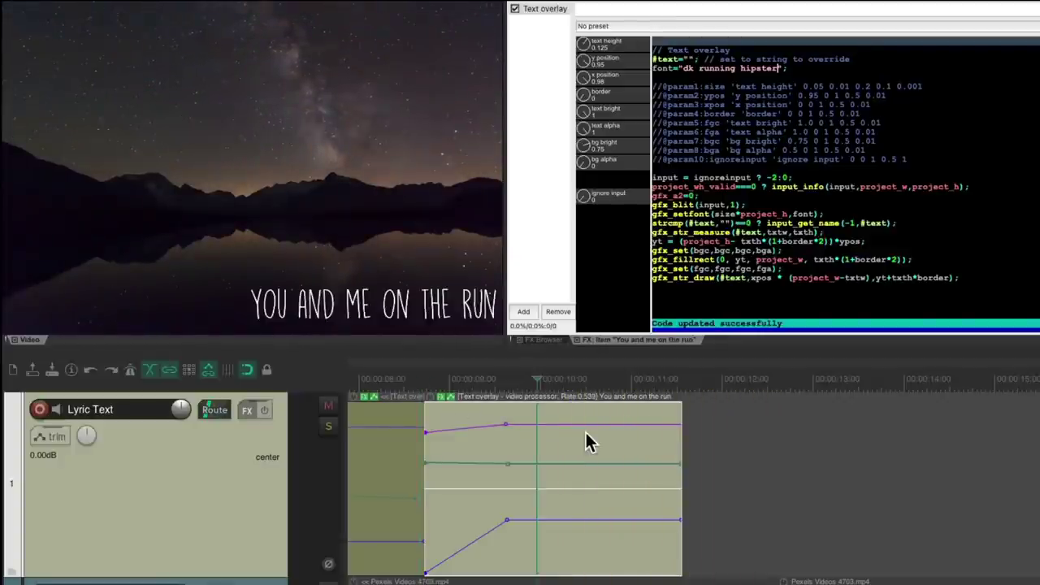
left_click_drag(677, 427, 677, 420)
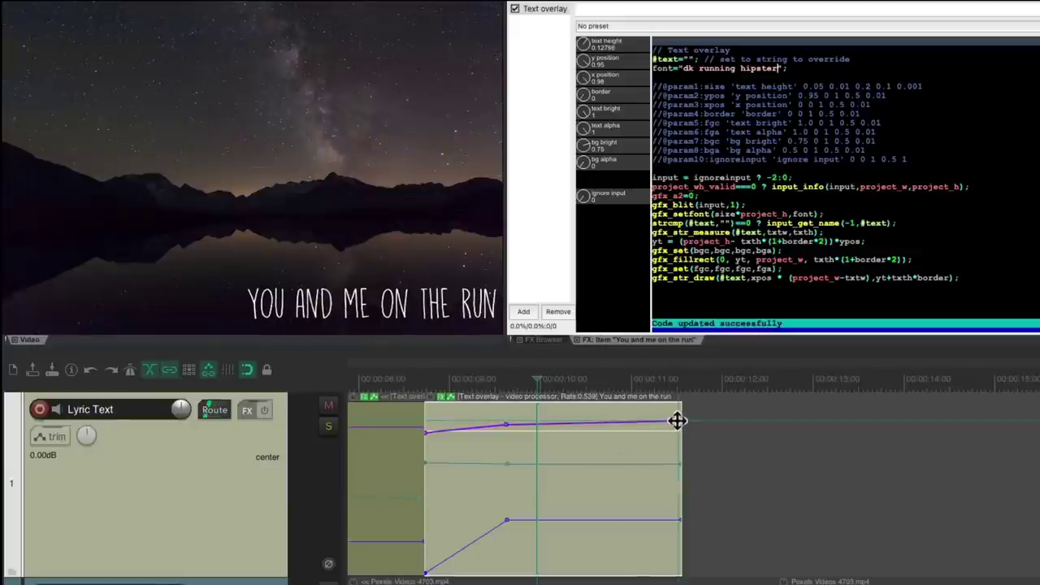
left_click(417, 382)
key("space")
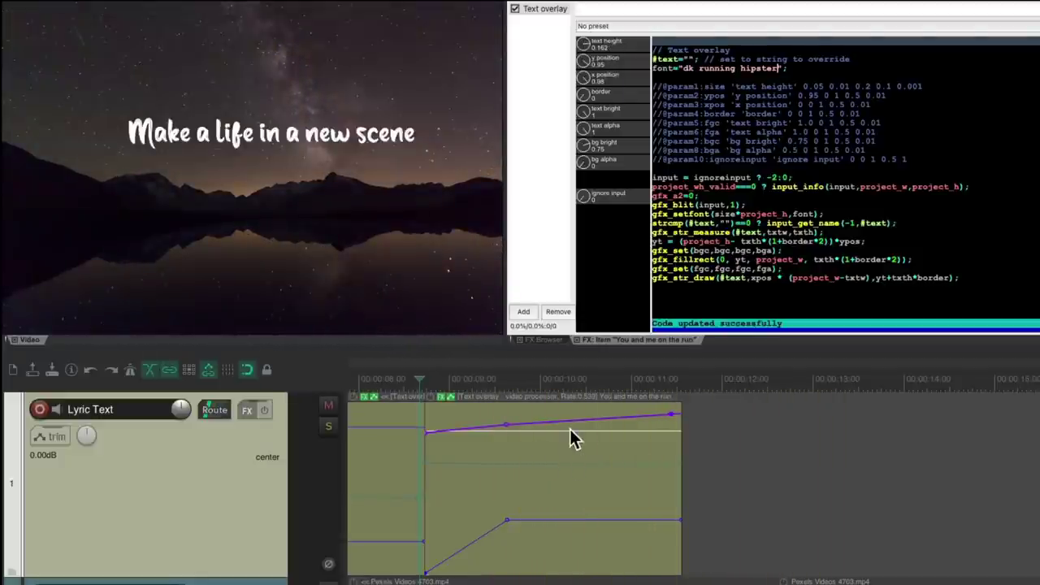
Duplicate the third lyric item directly after itself and play the copy from just before its start
left_click_drag(570, 429, 879, 432)
scroll(799, 471, "right", 3)
left_click(391, 384)
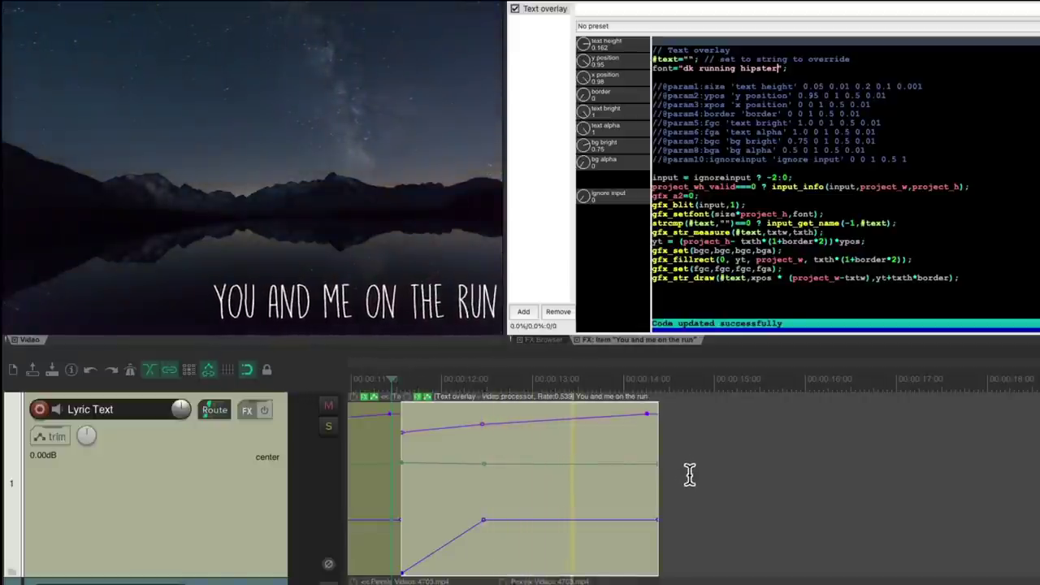
Stretch the fourth lyric item's end out to about 15.3 s and play it from just before its start
left_click_drag(671, 488, 741, 487)
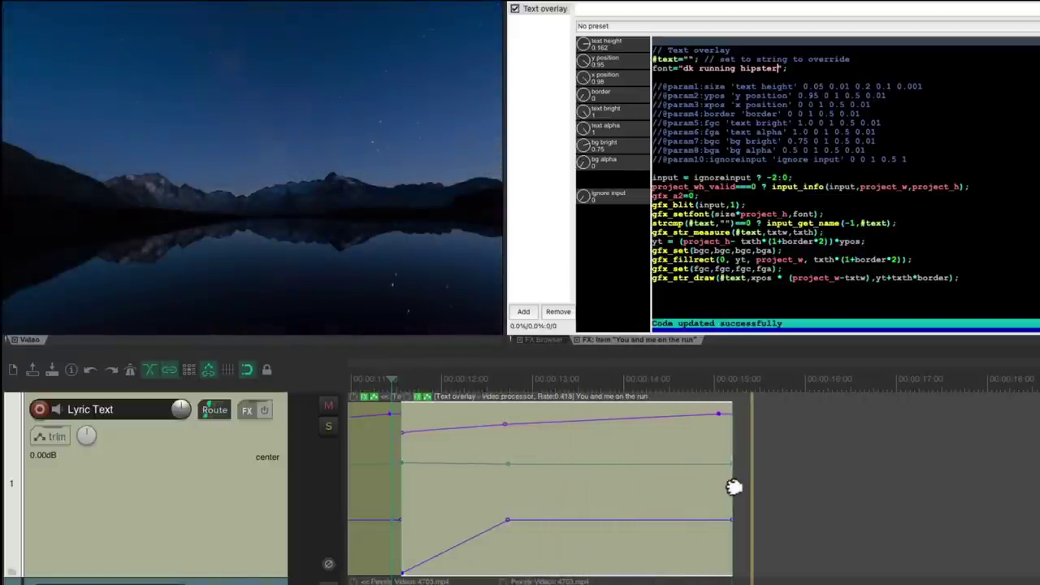
left_click(362, 380)
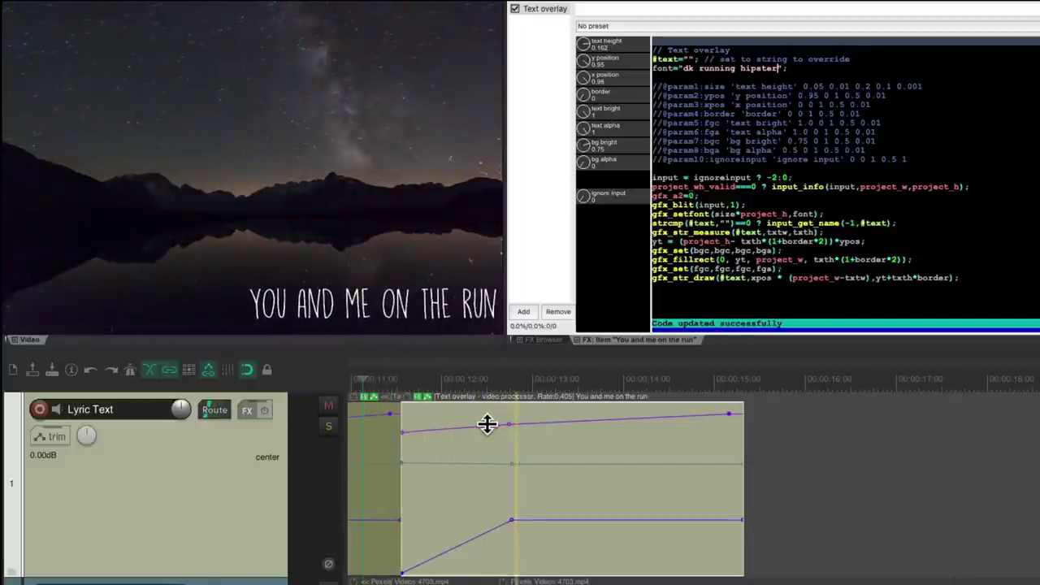
left_click(576, 381)
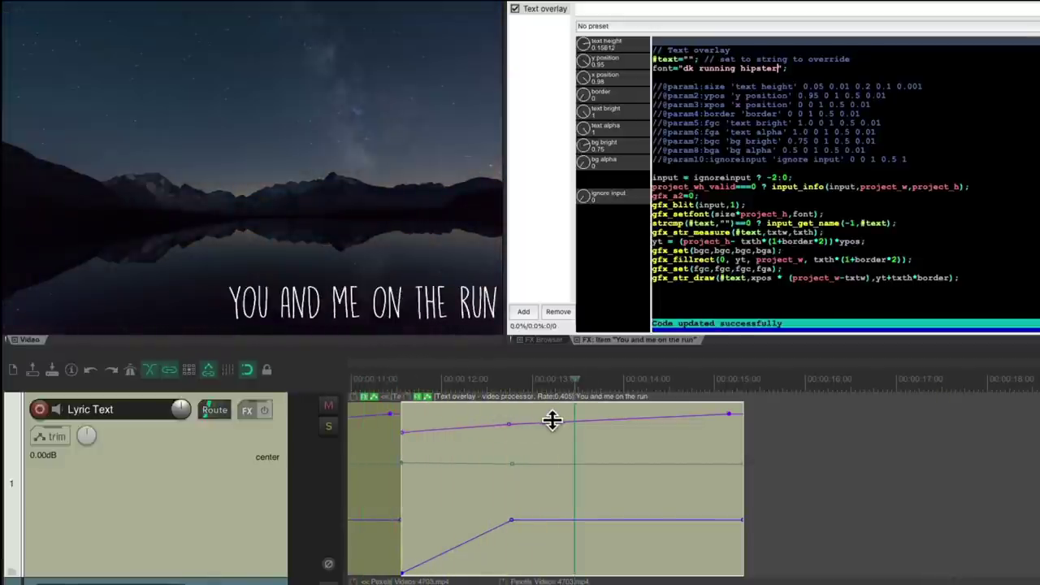
Copy the fourth line of the lyrics note and set the fourth item's take name to "To California Sun"
double_click(552, 421)
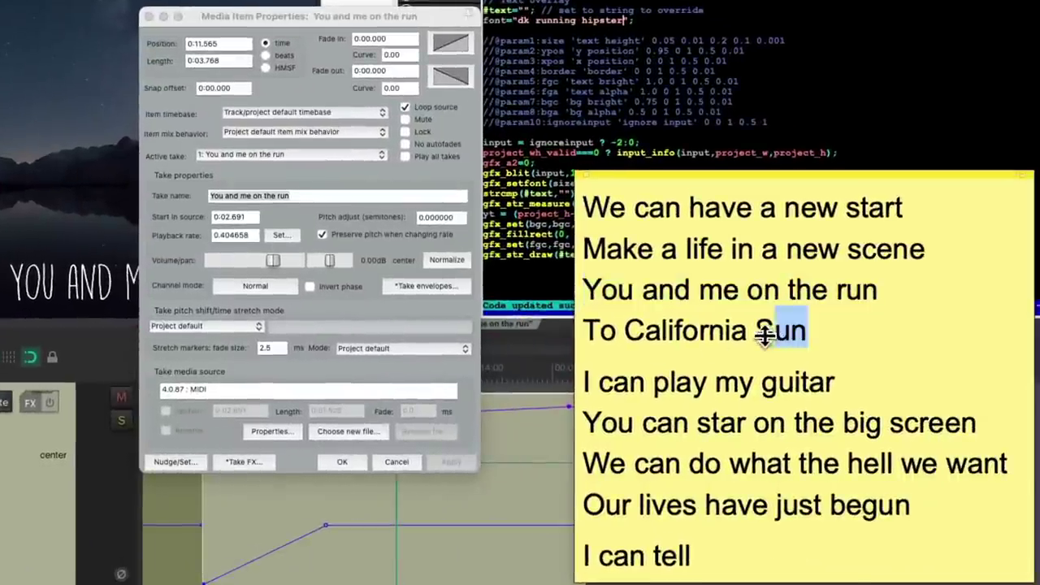
left_click_drag(765, 336, 591, 345)
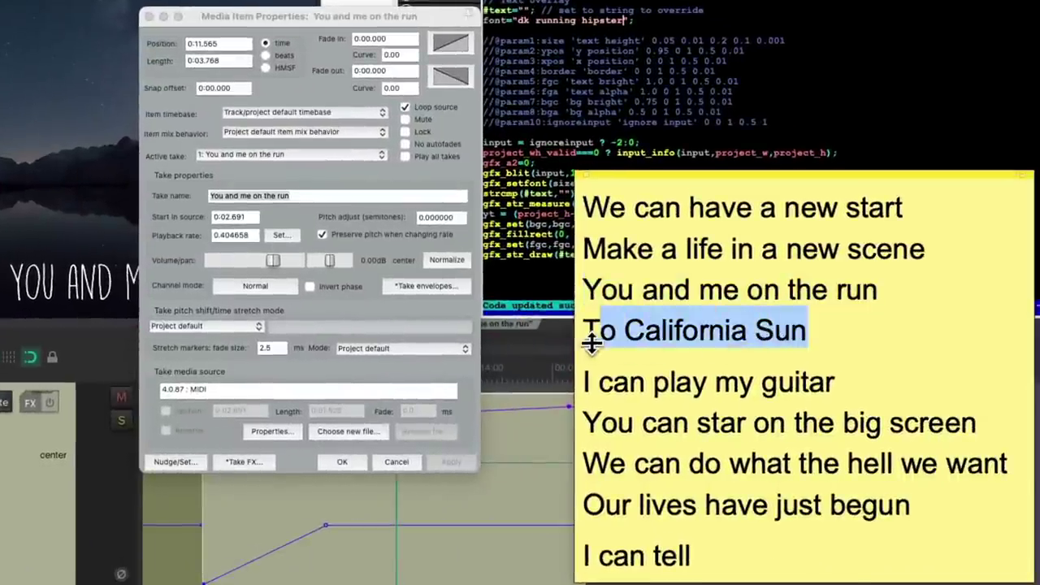
key("super+c")
key("super+Tab")
key("super+v")
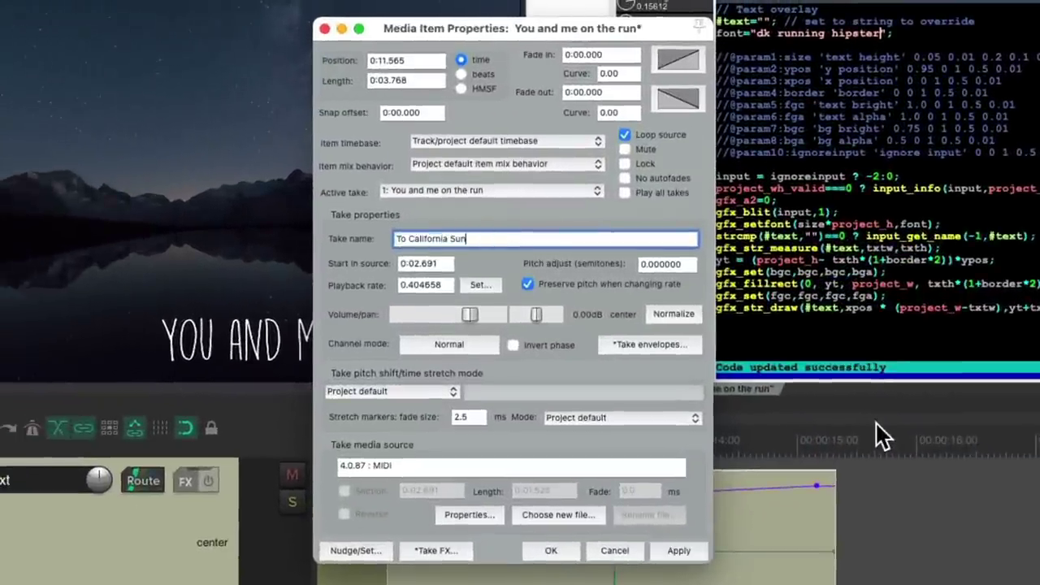
key("Return")
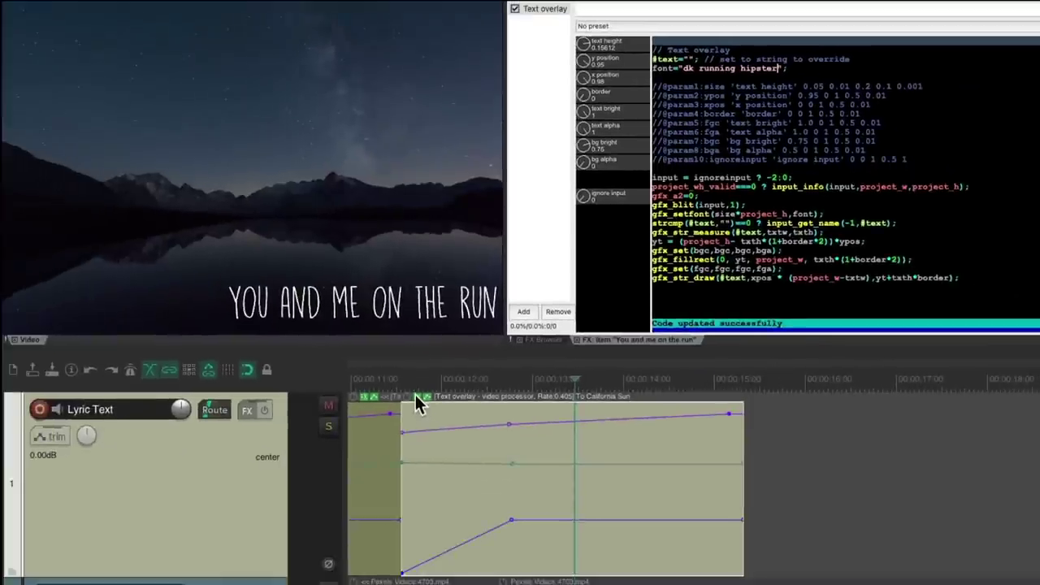
Set the fourth item's font to "human personal" and its second and following envelope points to text height 0.148, y position 0.42 and x position 0.5
left_click(703, 112)
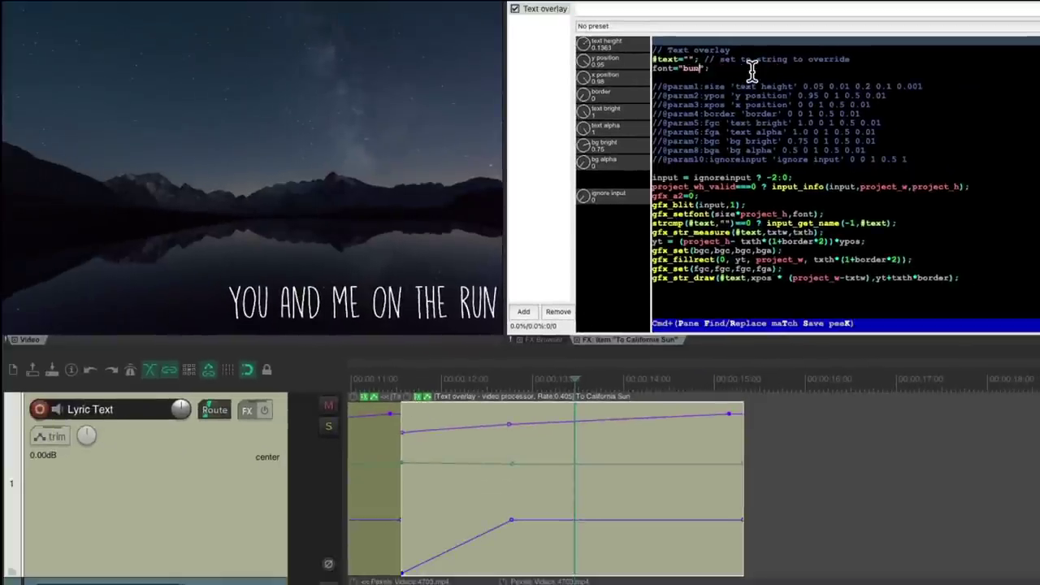
type("an personal")
key("super+s")
left_click_drag(626, 431, 623, 420)
left_click_drag(604, 466, 606, 546)
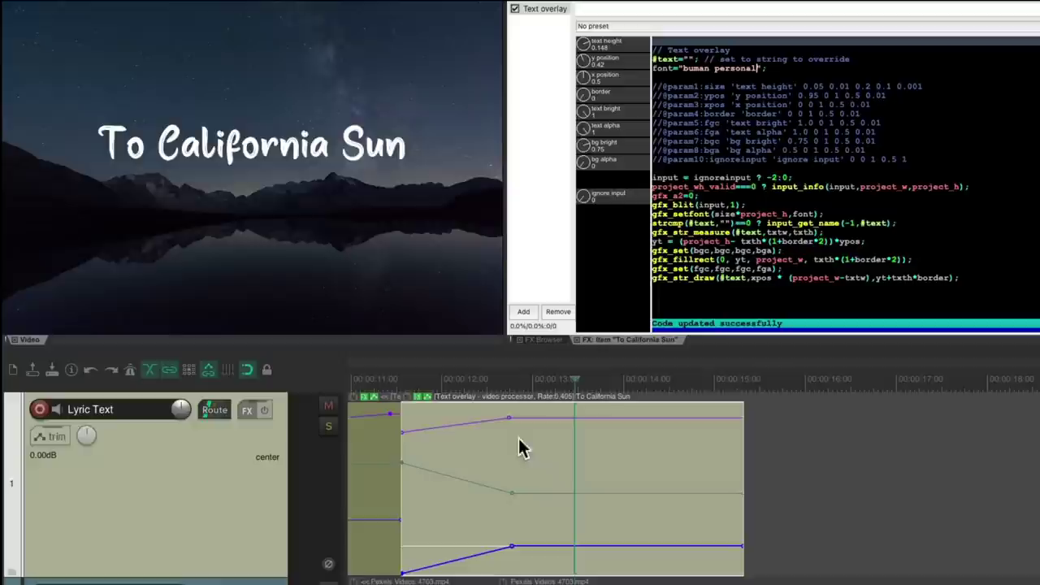
Lower the fourth item's starting text height to about 0.026, move the second envelope points earlier to about 12.4 s, and play the result
left_click(403, 379)
left_click_drag(400, 433, 401, 441)
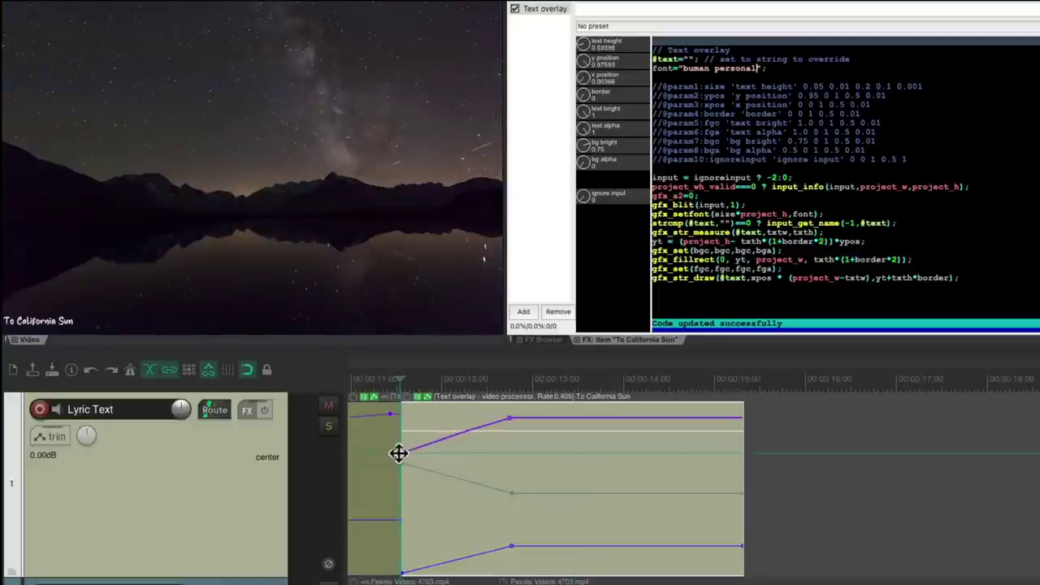
key("space")
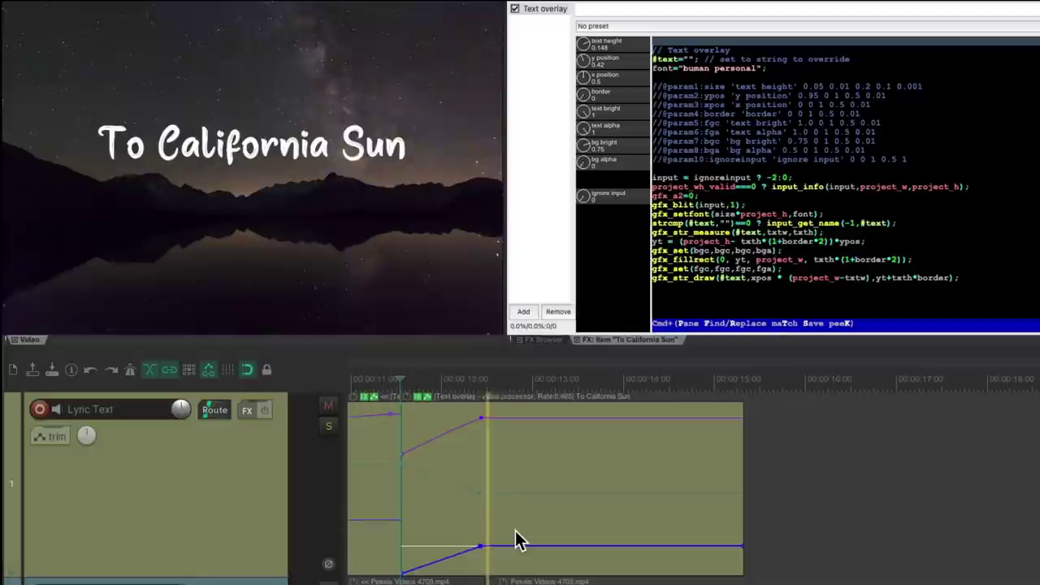
key("space")
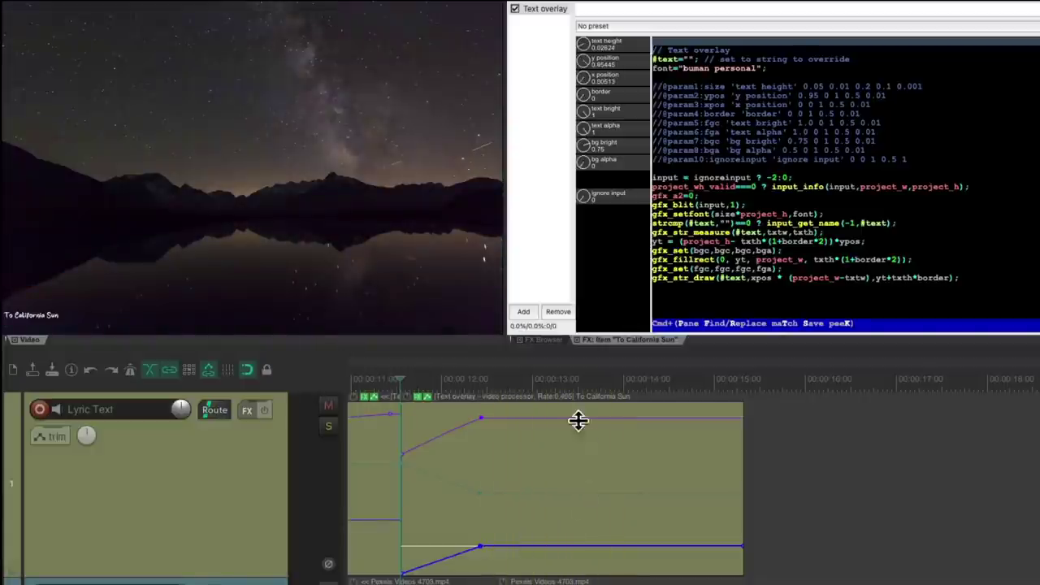
Raise the last point of the fourth item's text height envelope to 0.191 and play the item
left_click(576, 390)
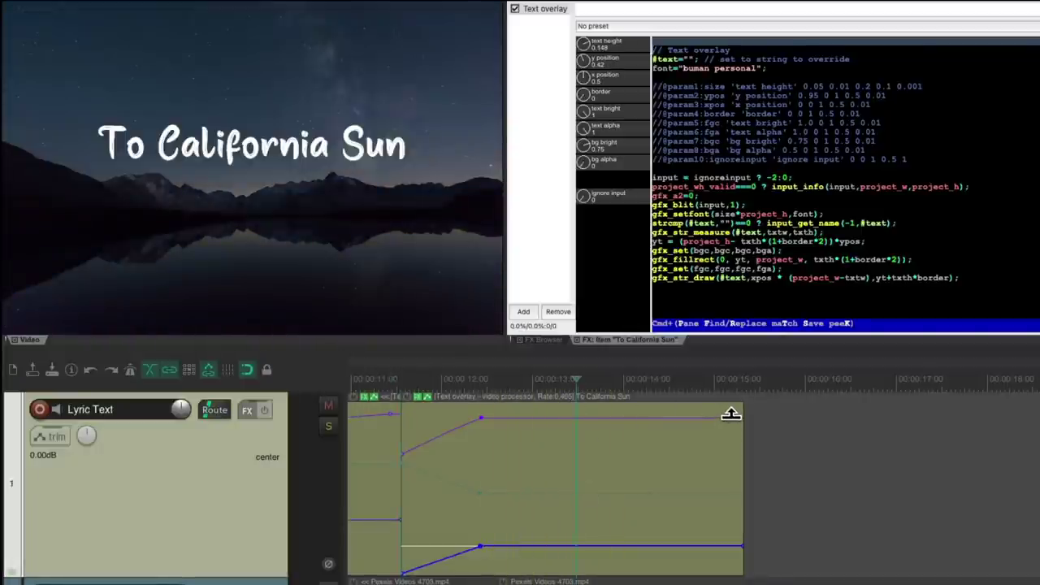
left_click_drag(735, 415, 734, 406)
left_click(395, 388)
key("space")
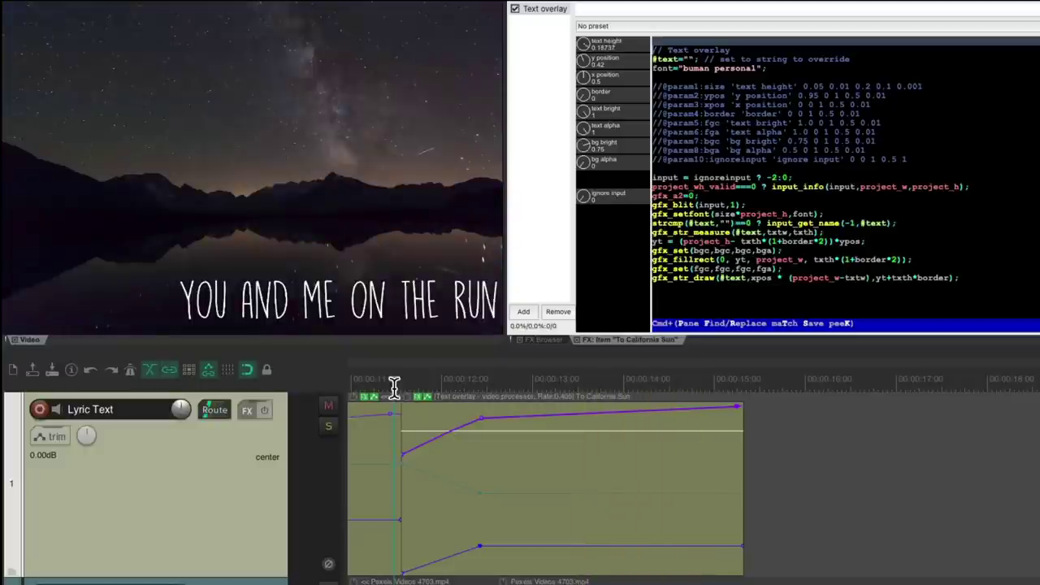
Lower the end of the fourth item's y position envelope to about 0.24, stretch its end back to about 15.2 s and play it
left_click(734, 408)
left_click_drag(740, 496, 734, 500)
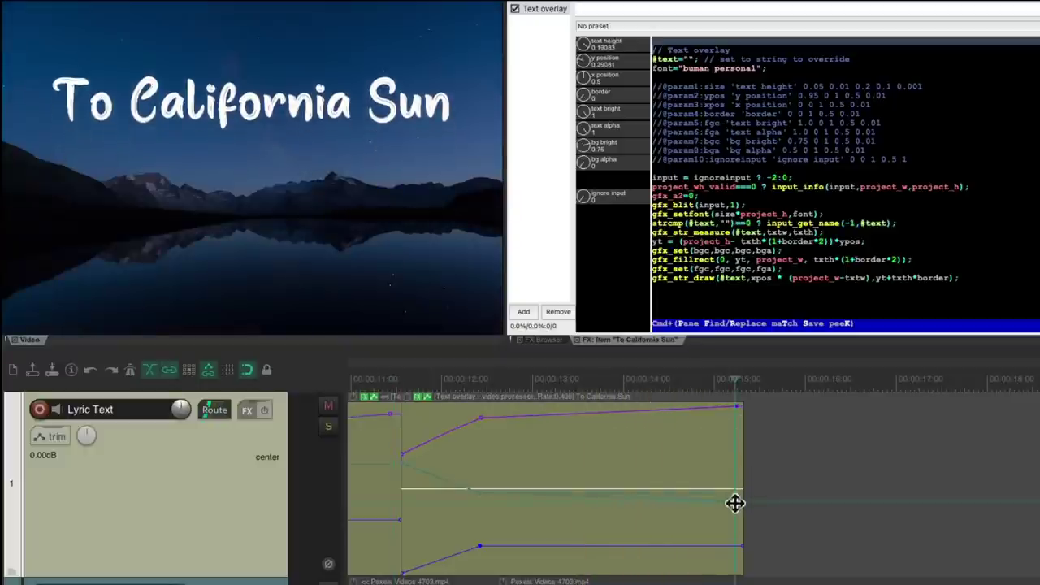
key("space")
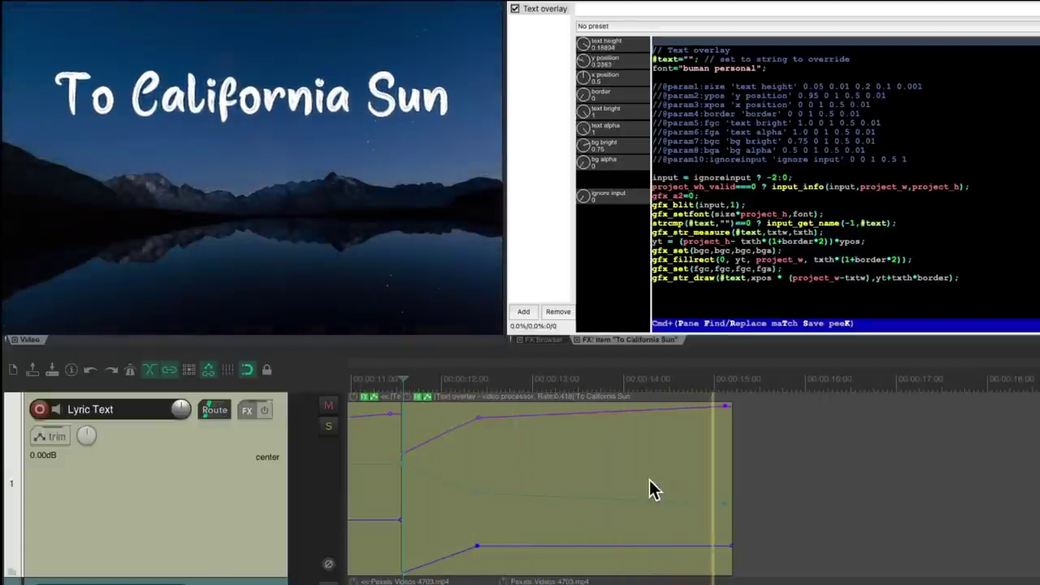
key("space")
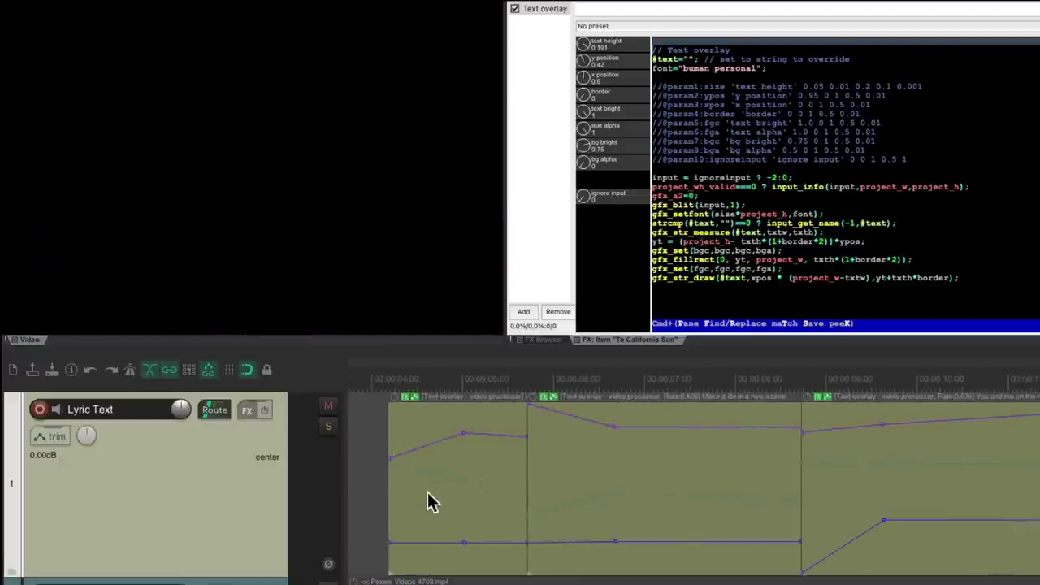
Try moving the shared edge between the first and second lyric items so that both stretch together
scroll(430, 495, "up", 2)
scroll(820, 547, "up", 3)
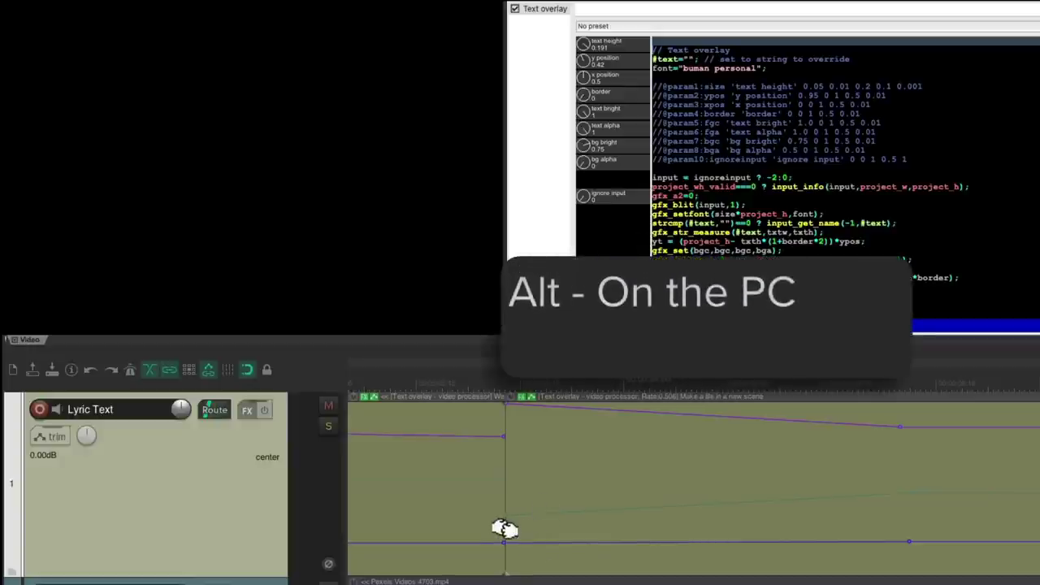
left_click_drag(505, 529, 541, 530)
scroll(551, 533, "down", 3)
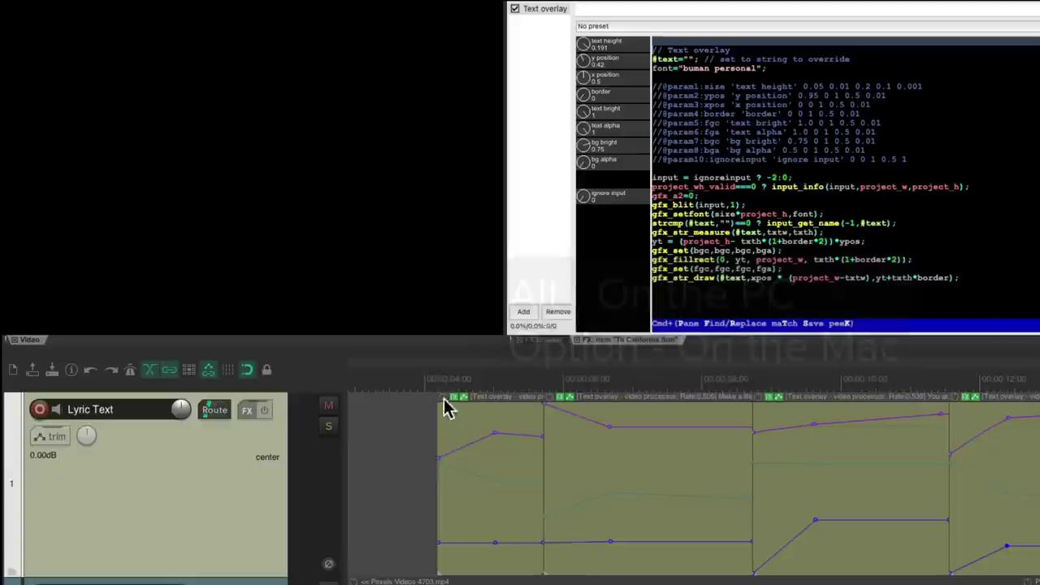
Play across the edge between the first and second lyric items and shift it slightly to about 5.7 s, stretching both items
scroll(538, 477, "up", 3)
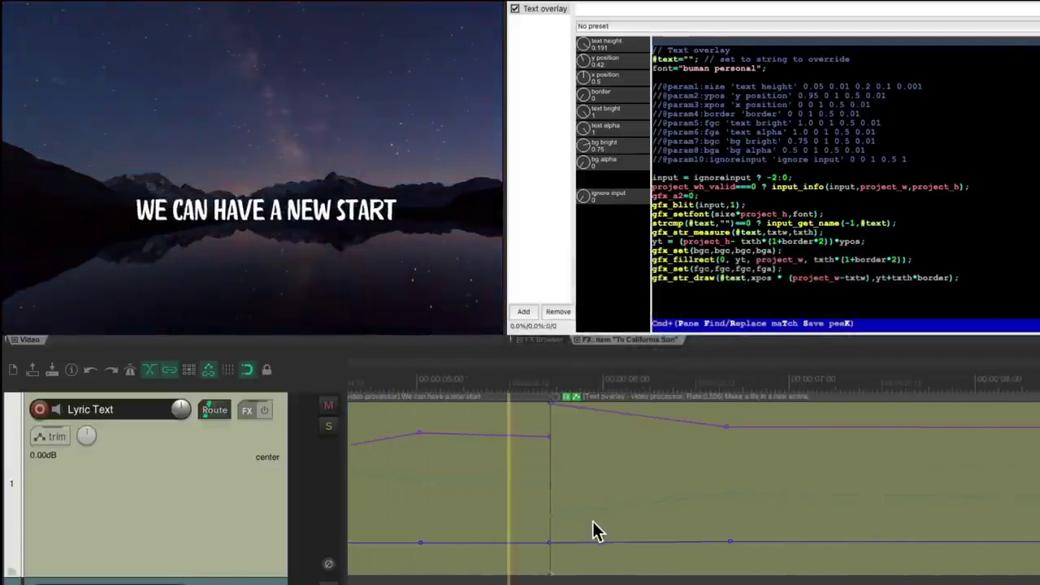
key("space")
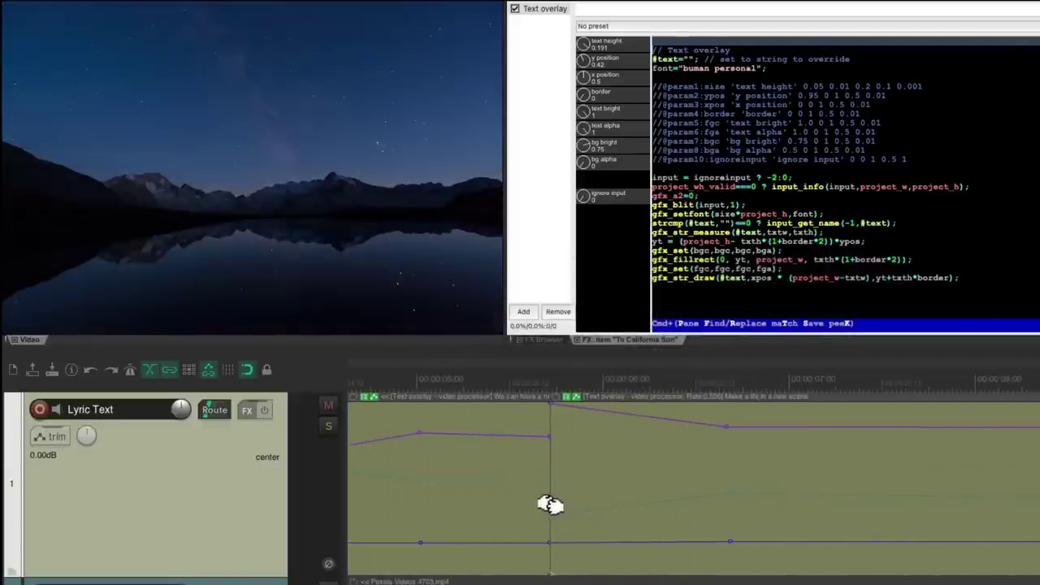
mouse_move(550, 505)
left_mouse_down()
mouse_move(569, 504)
mouse_move(553, 506)
left_mouse_up()
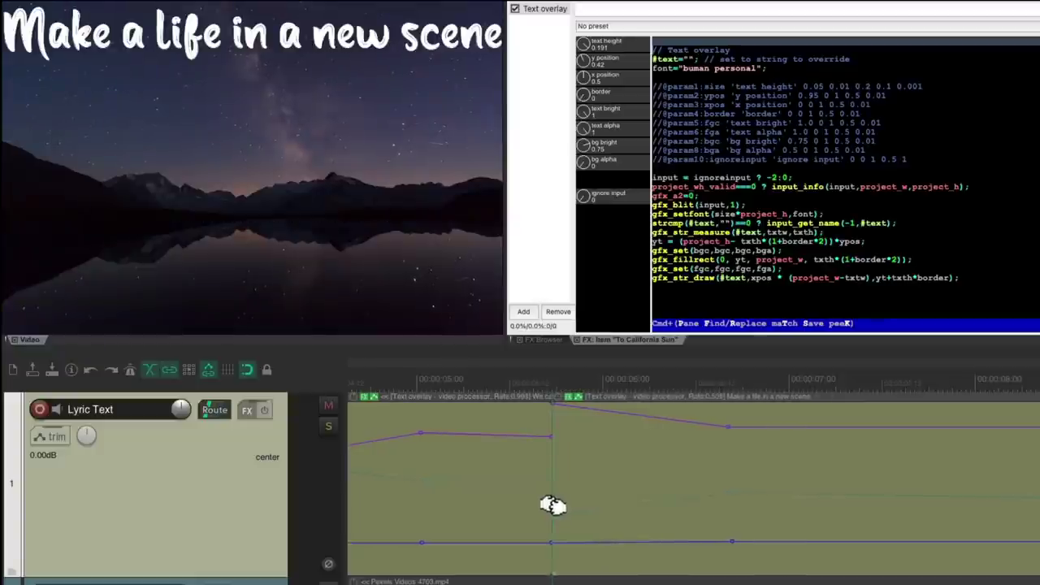
key("space")
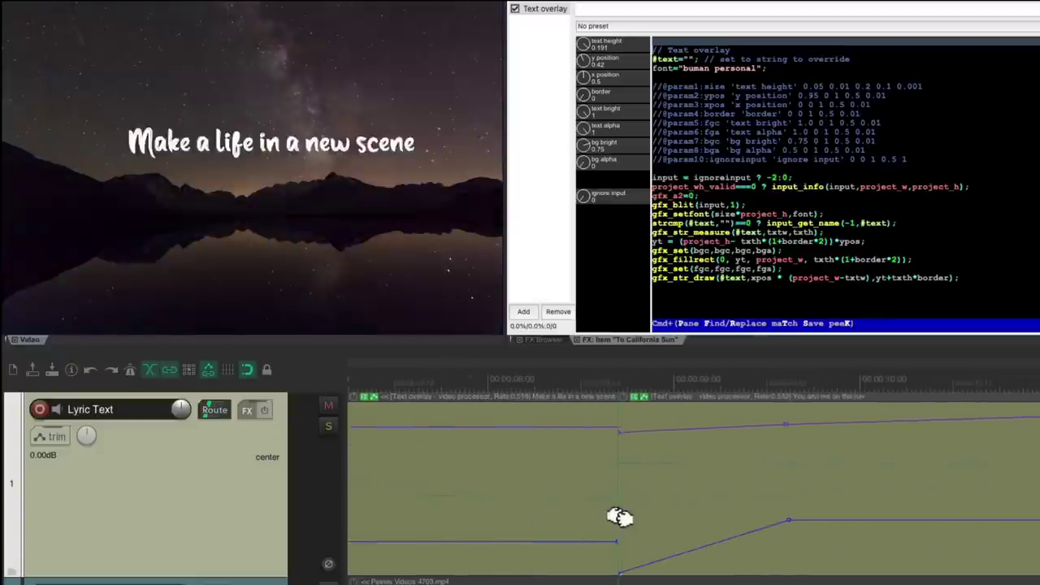
Shift the shared edge between the second and third lyric items slightly, near 8.7 s, stretching both, and play across it
mouse_move(630, 518)
left_mouse_down()
mouse_move(615, 515)
mouse_move(627, 518)
left_mouse_up()
left_click(495, 377)
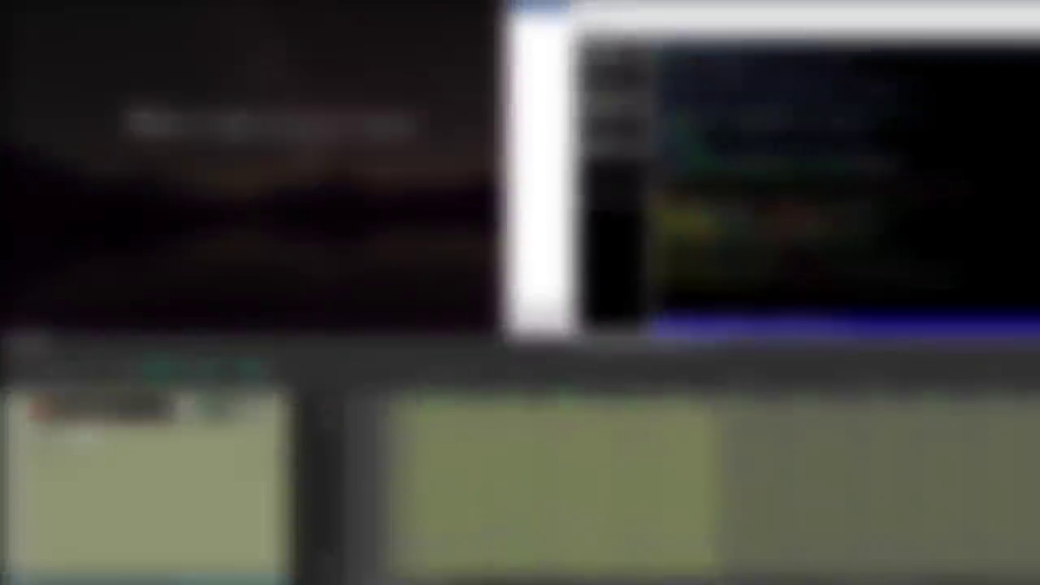
Return to the start of the project to review the completed row of lyric items
scroll(736, 463, "left", 3)
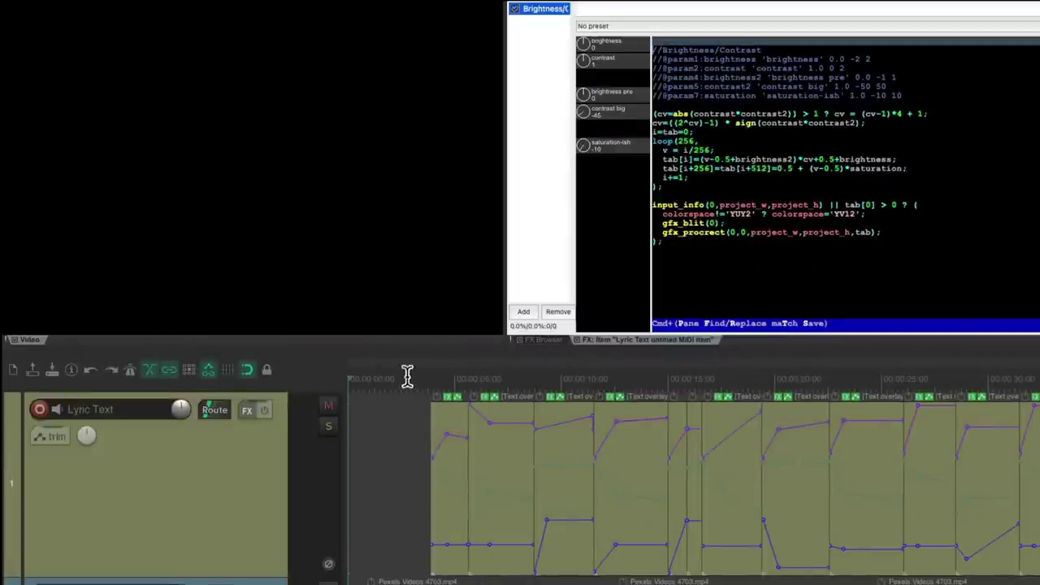